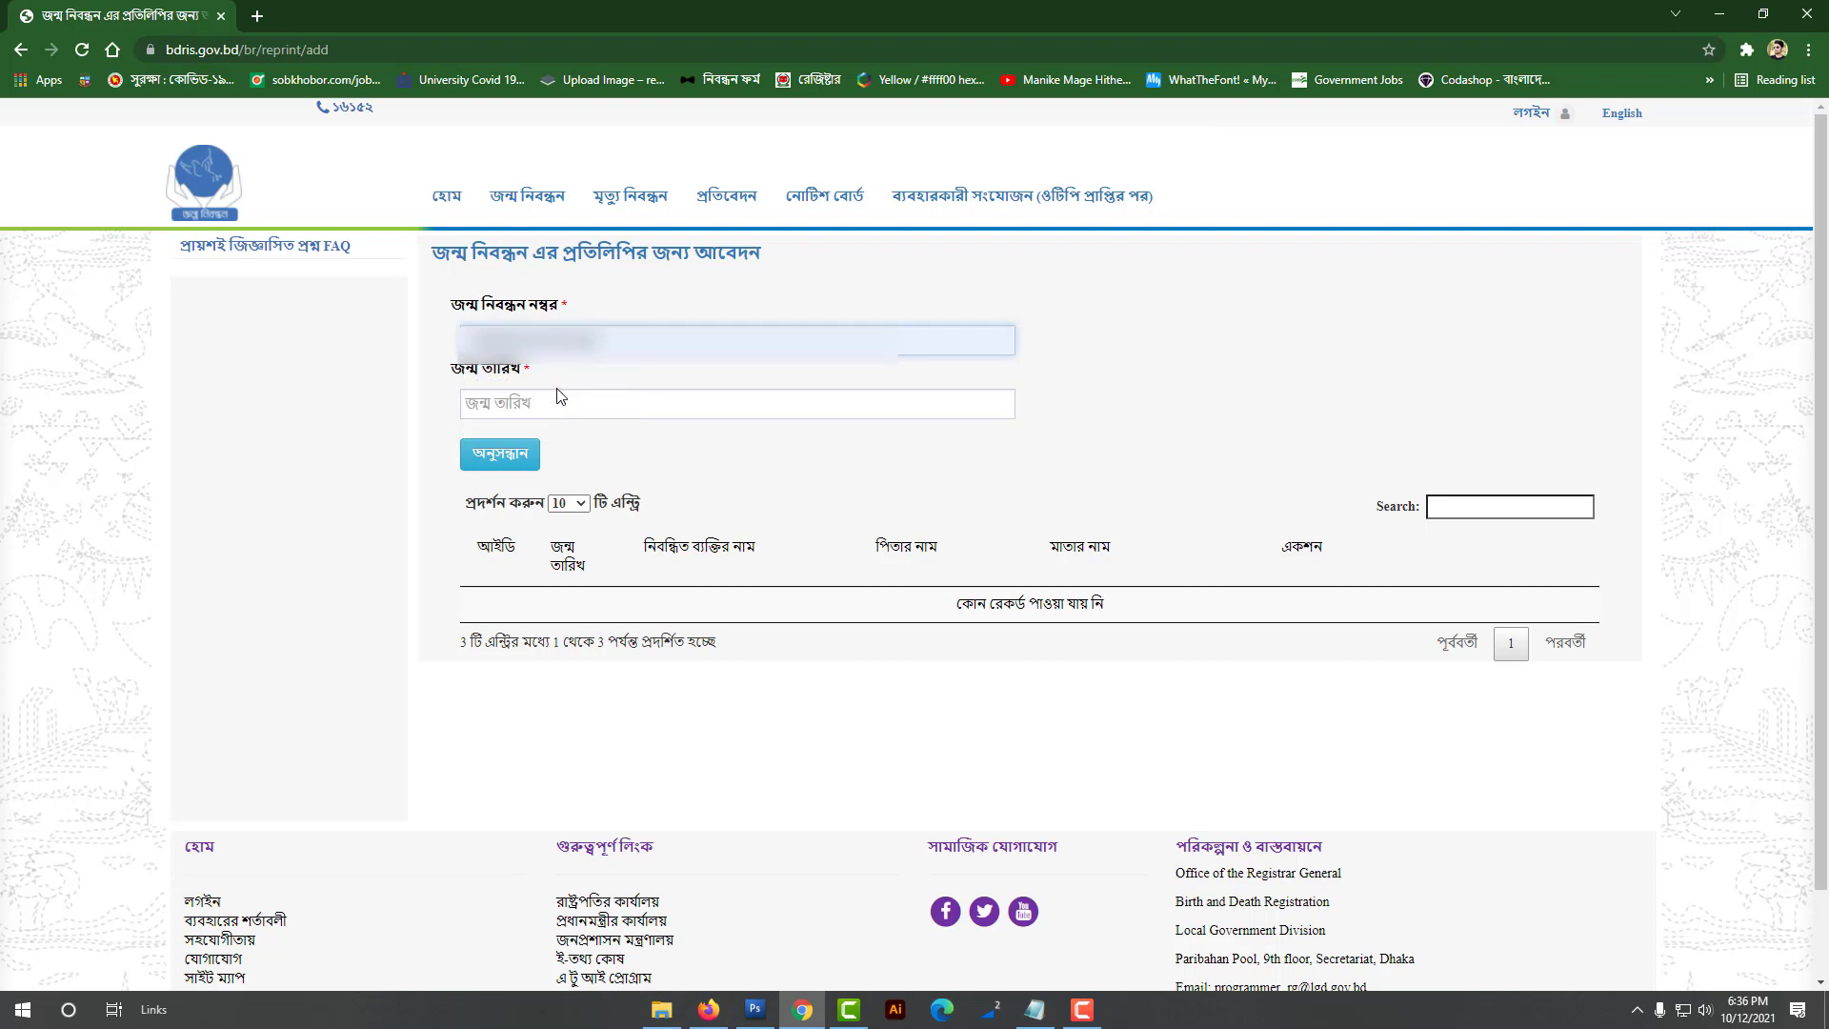
- Fill in the registered person's date of birth and search for the matching birth registration record
left_click(555, 405)
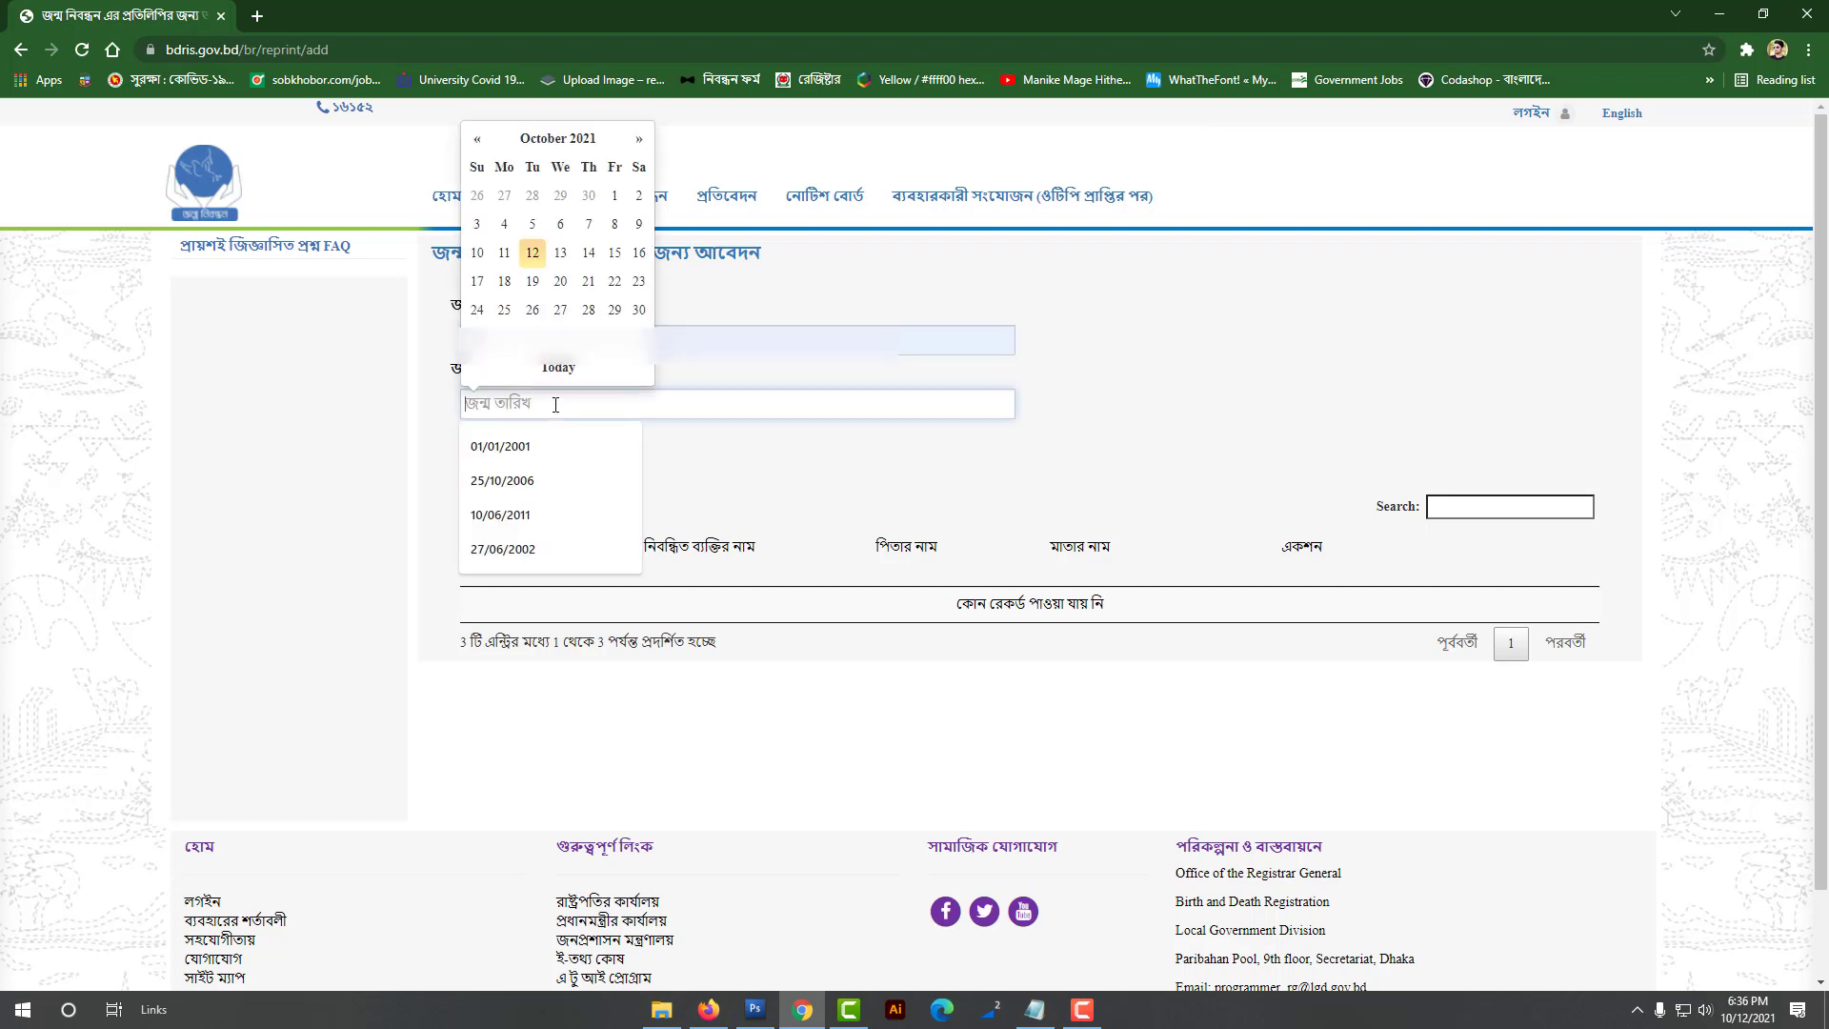
left_click(534, 481)
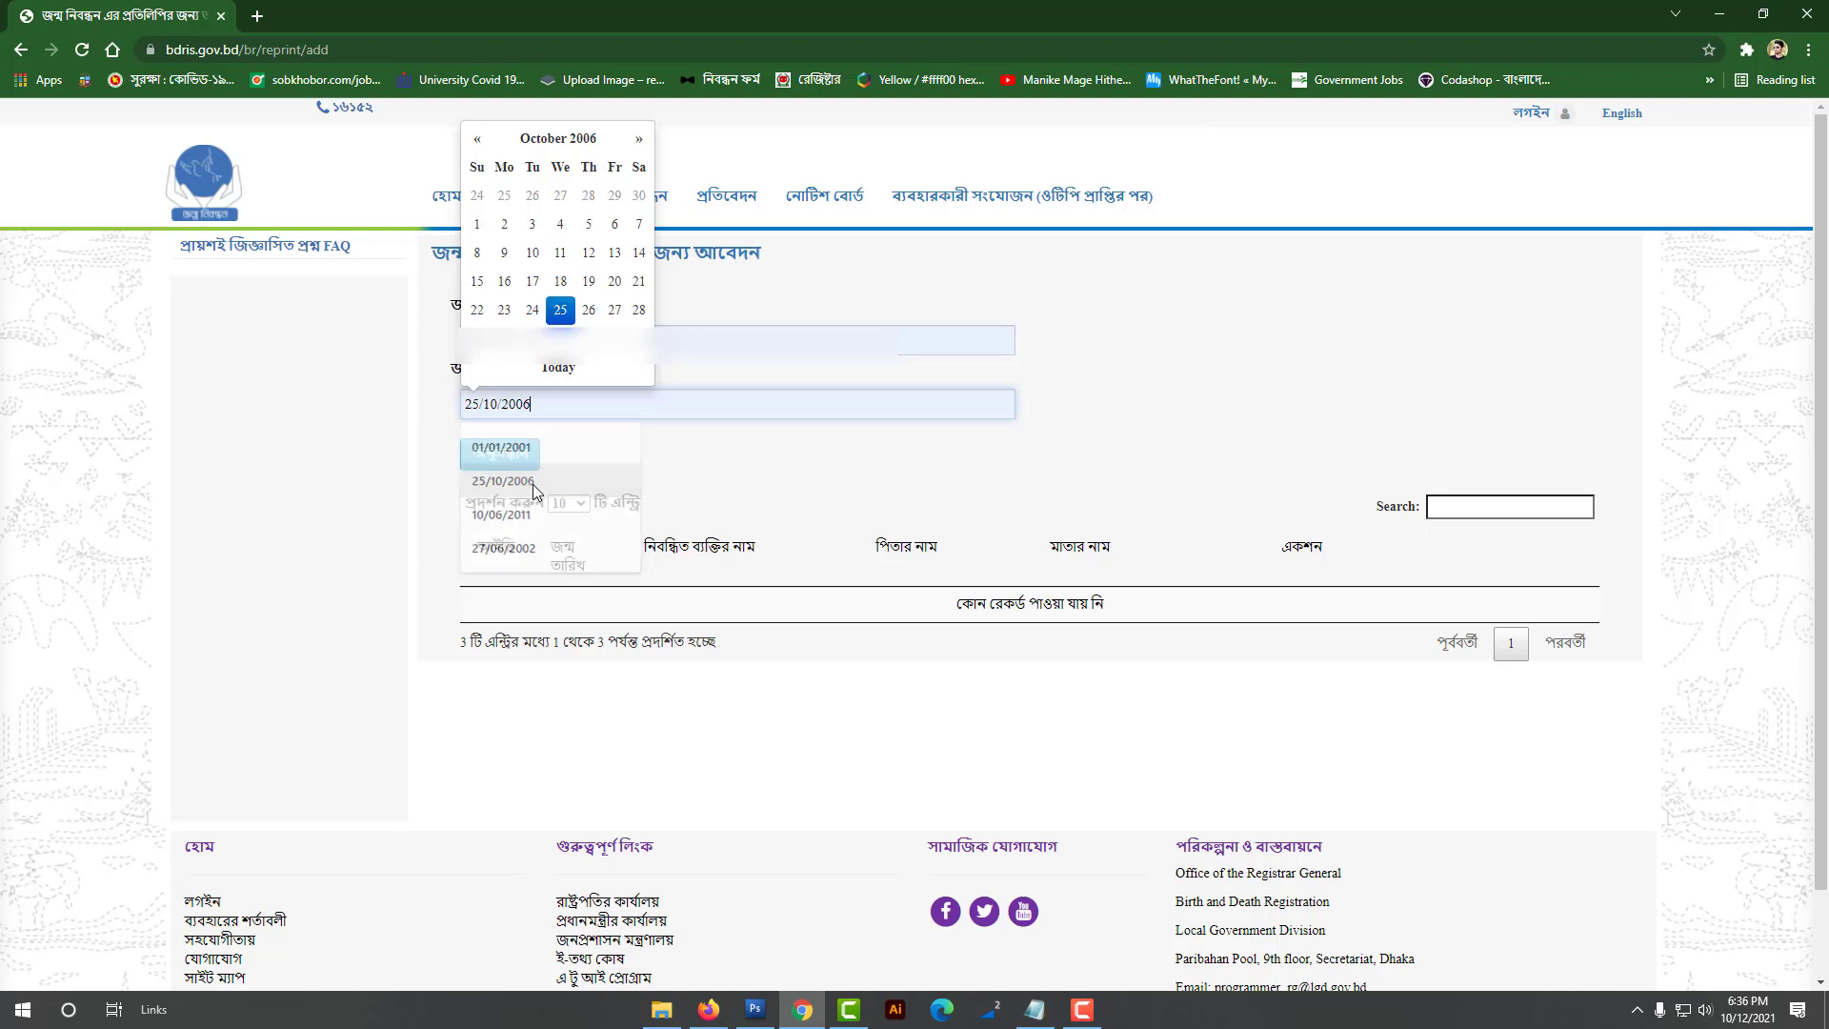
left_click(640, 440)
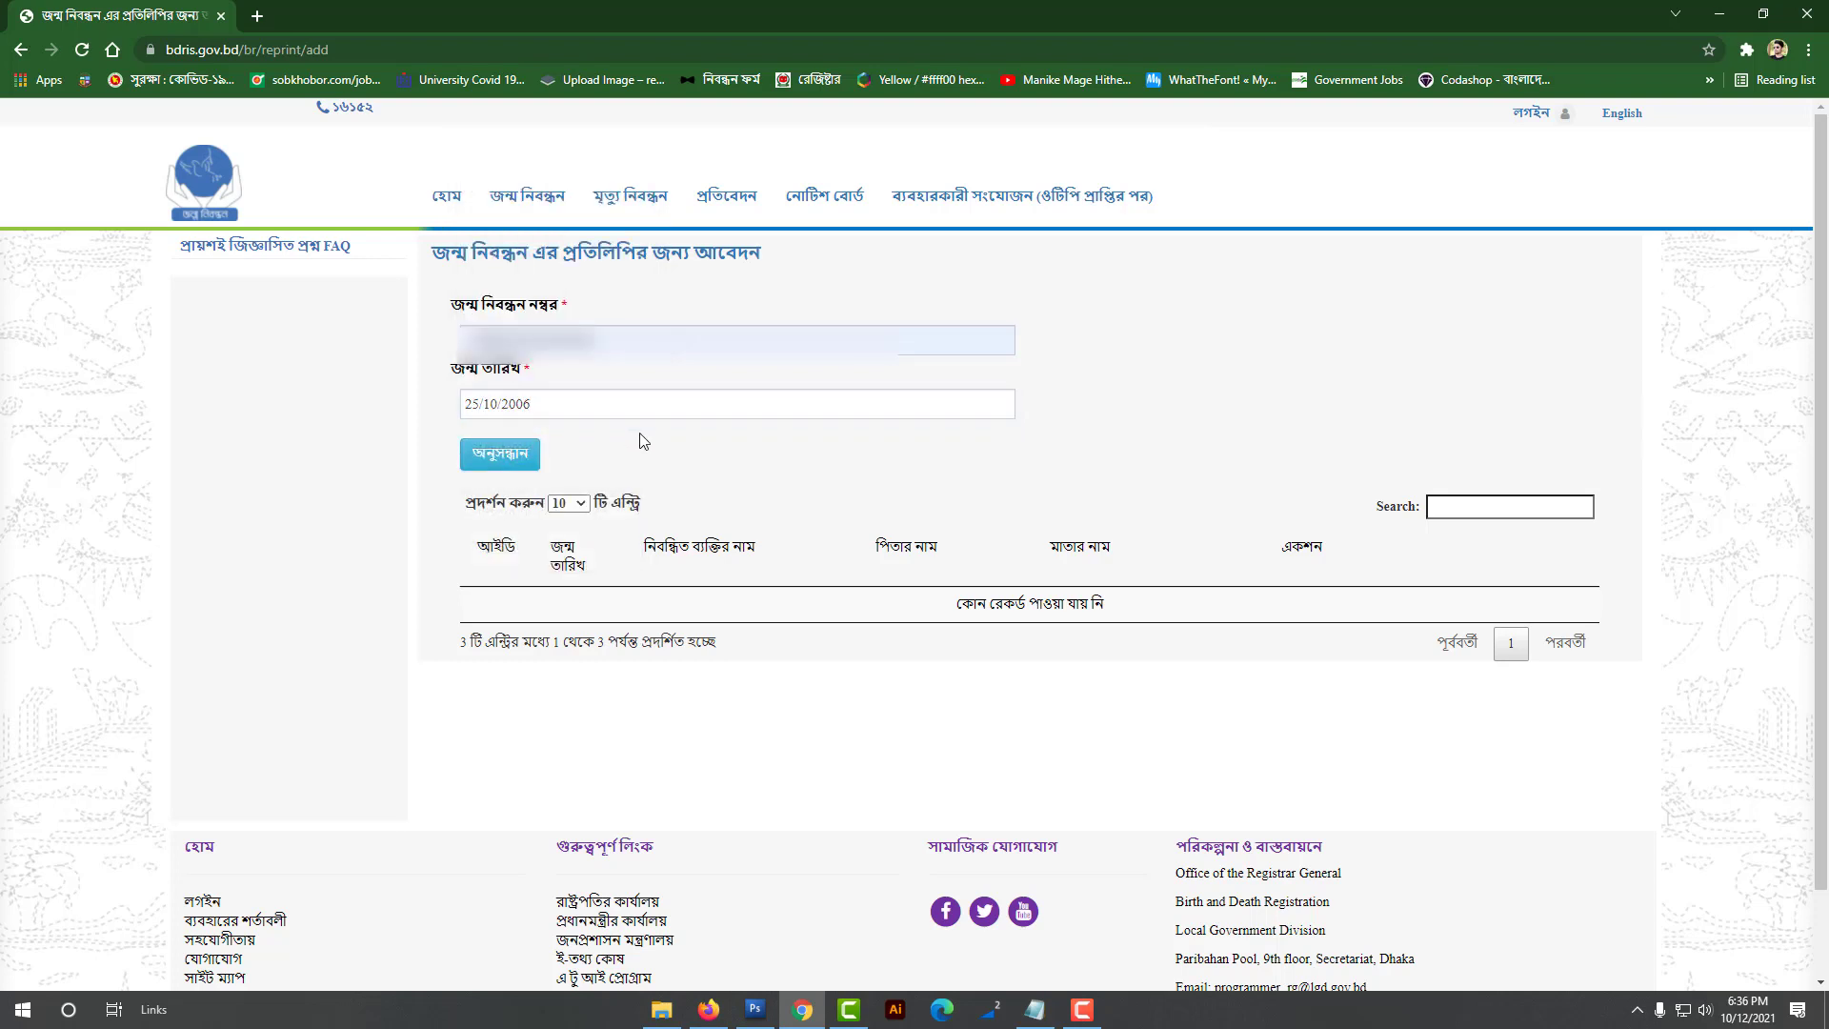
left_click(491, 467)
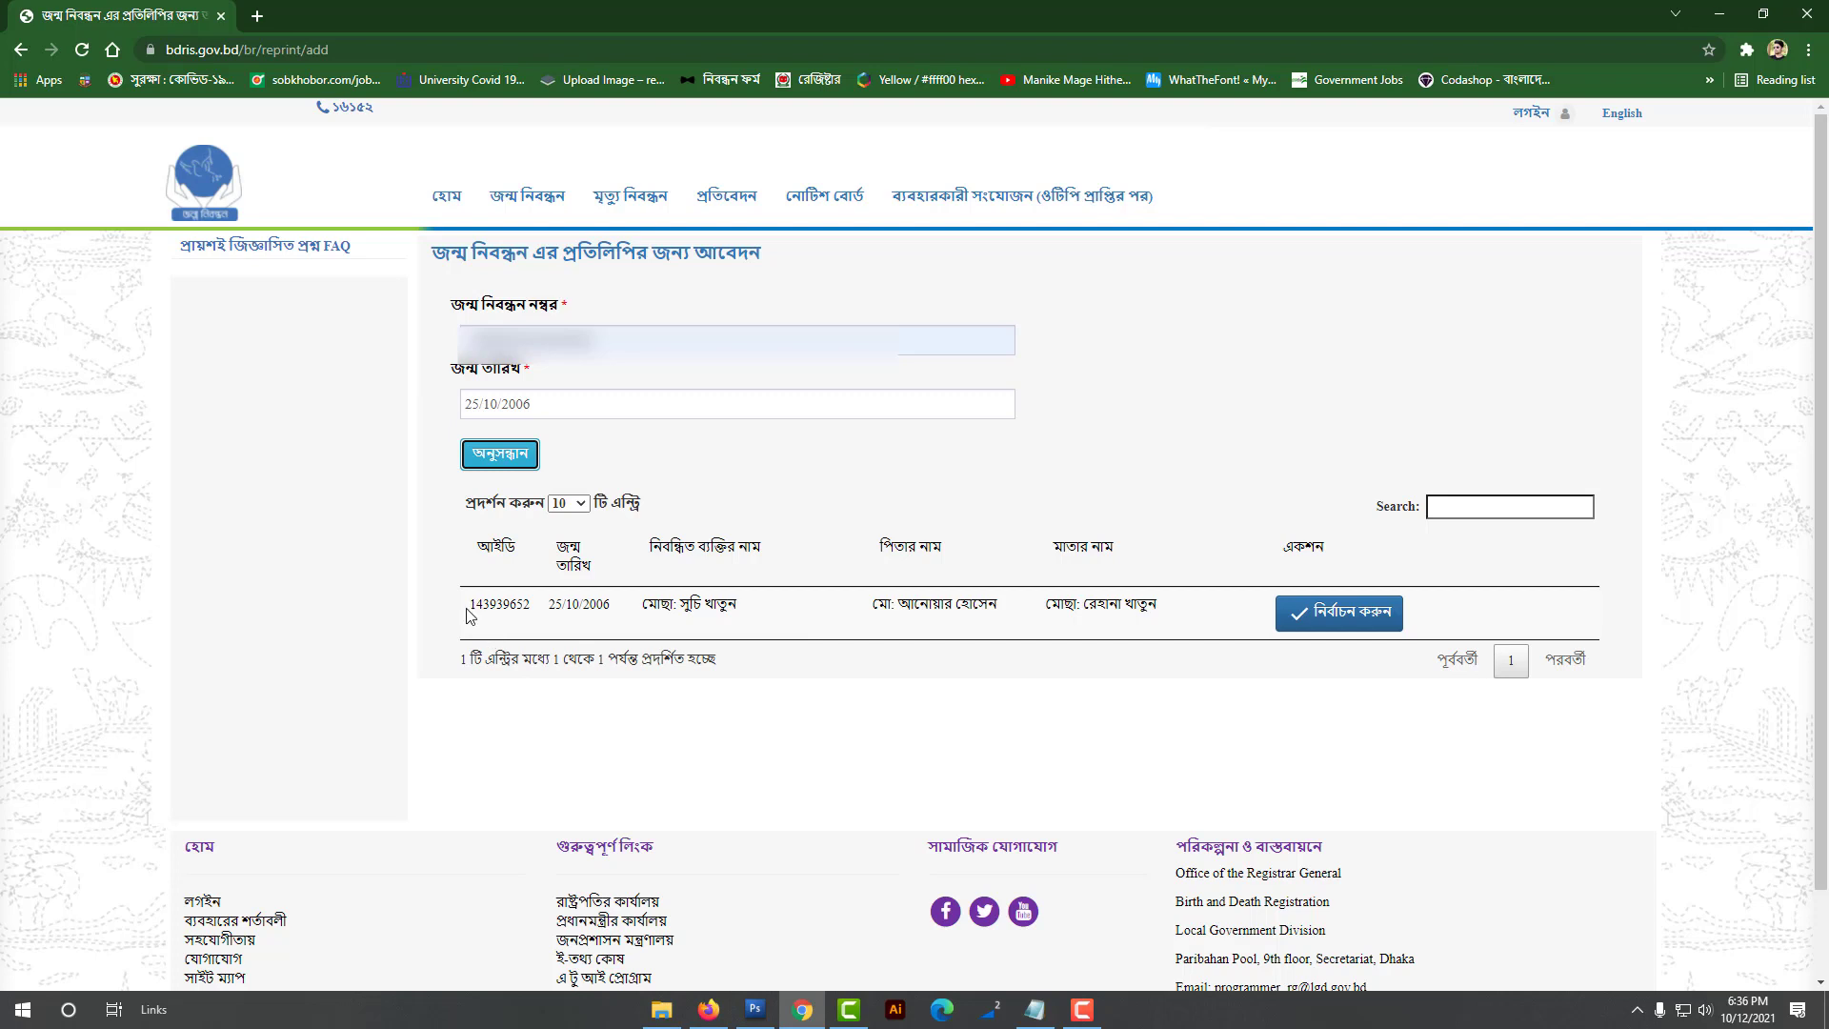
left_click_drag(467, 612, 1220, 621)
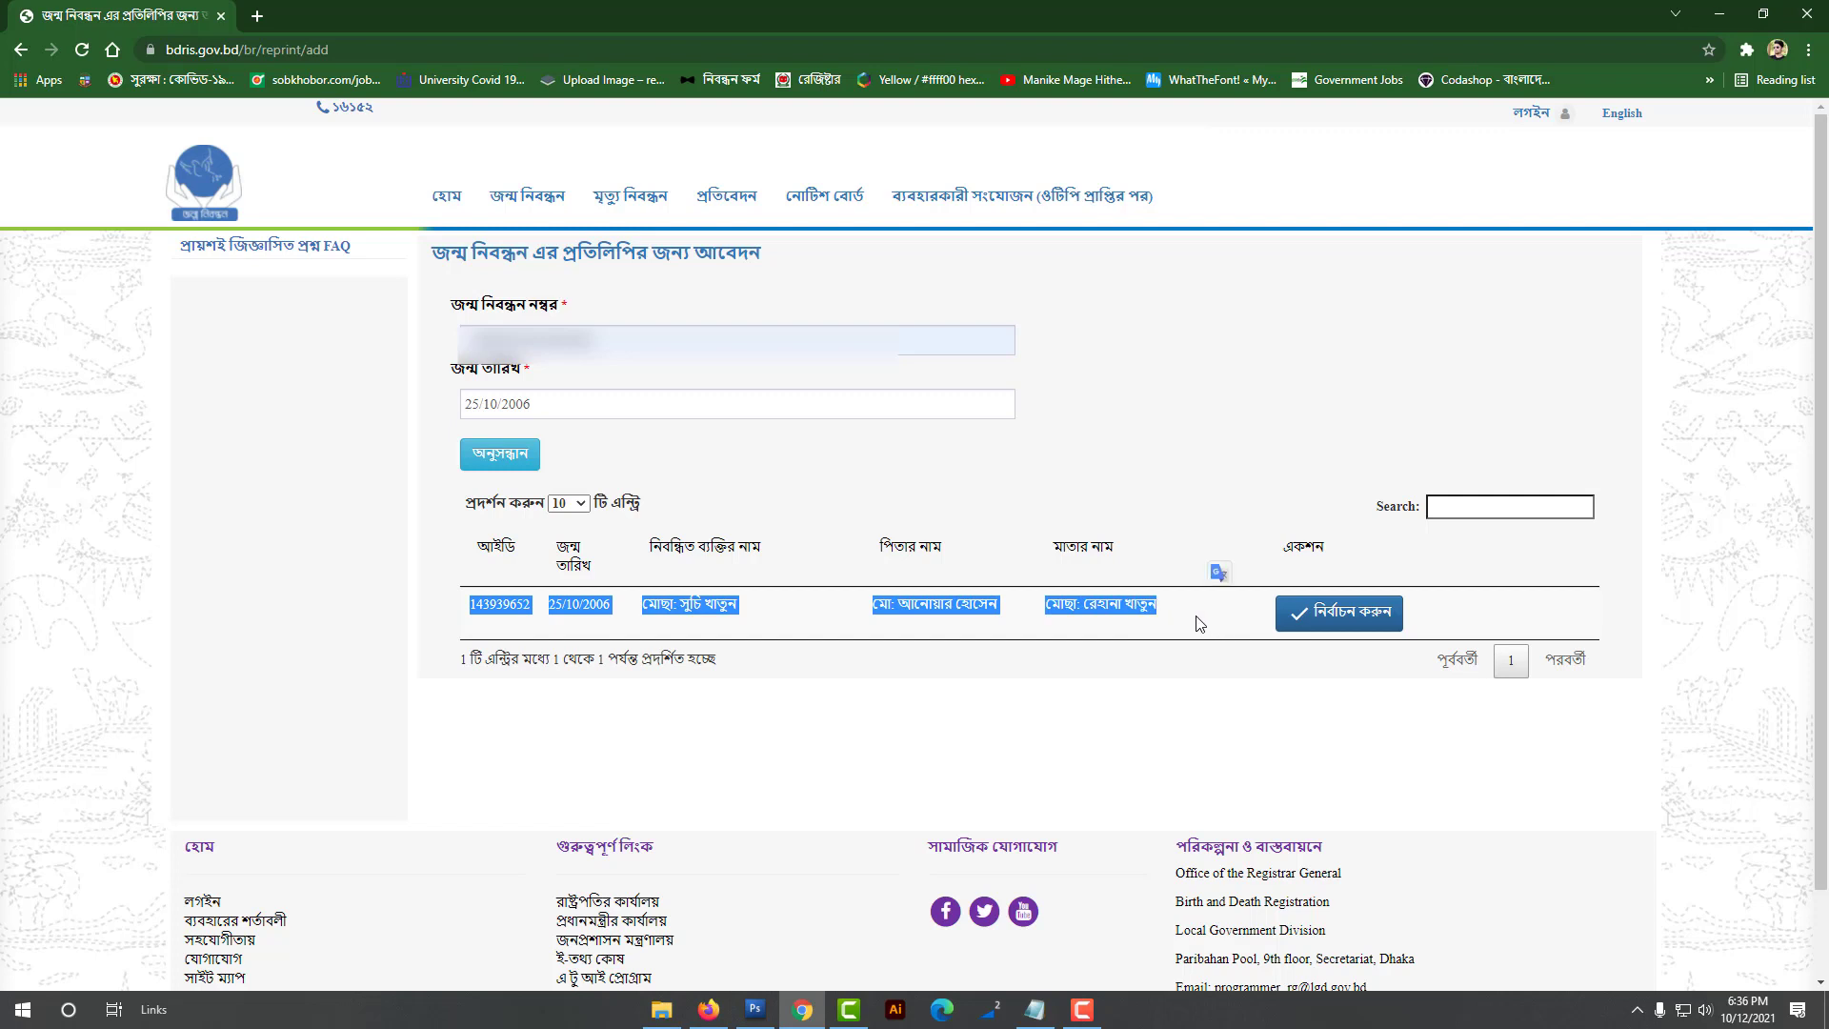
left_click(939, 685)
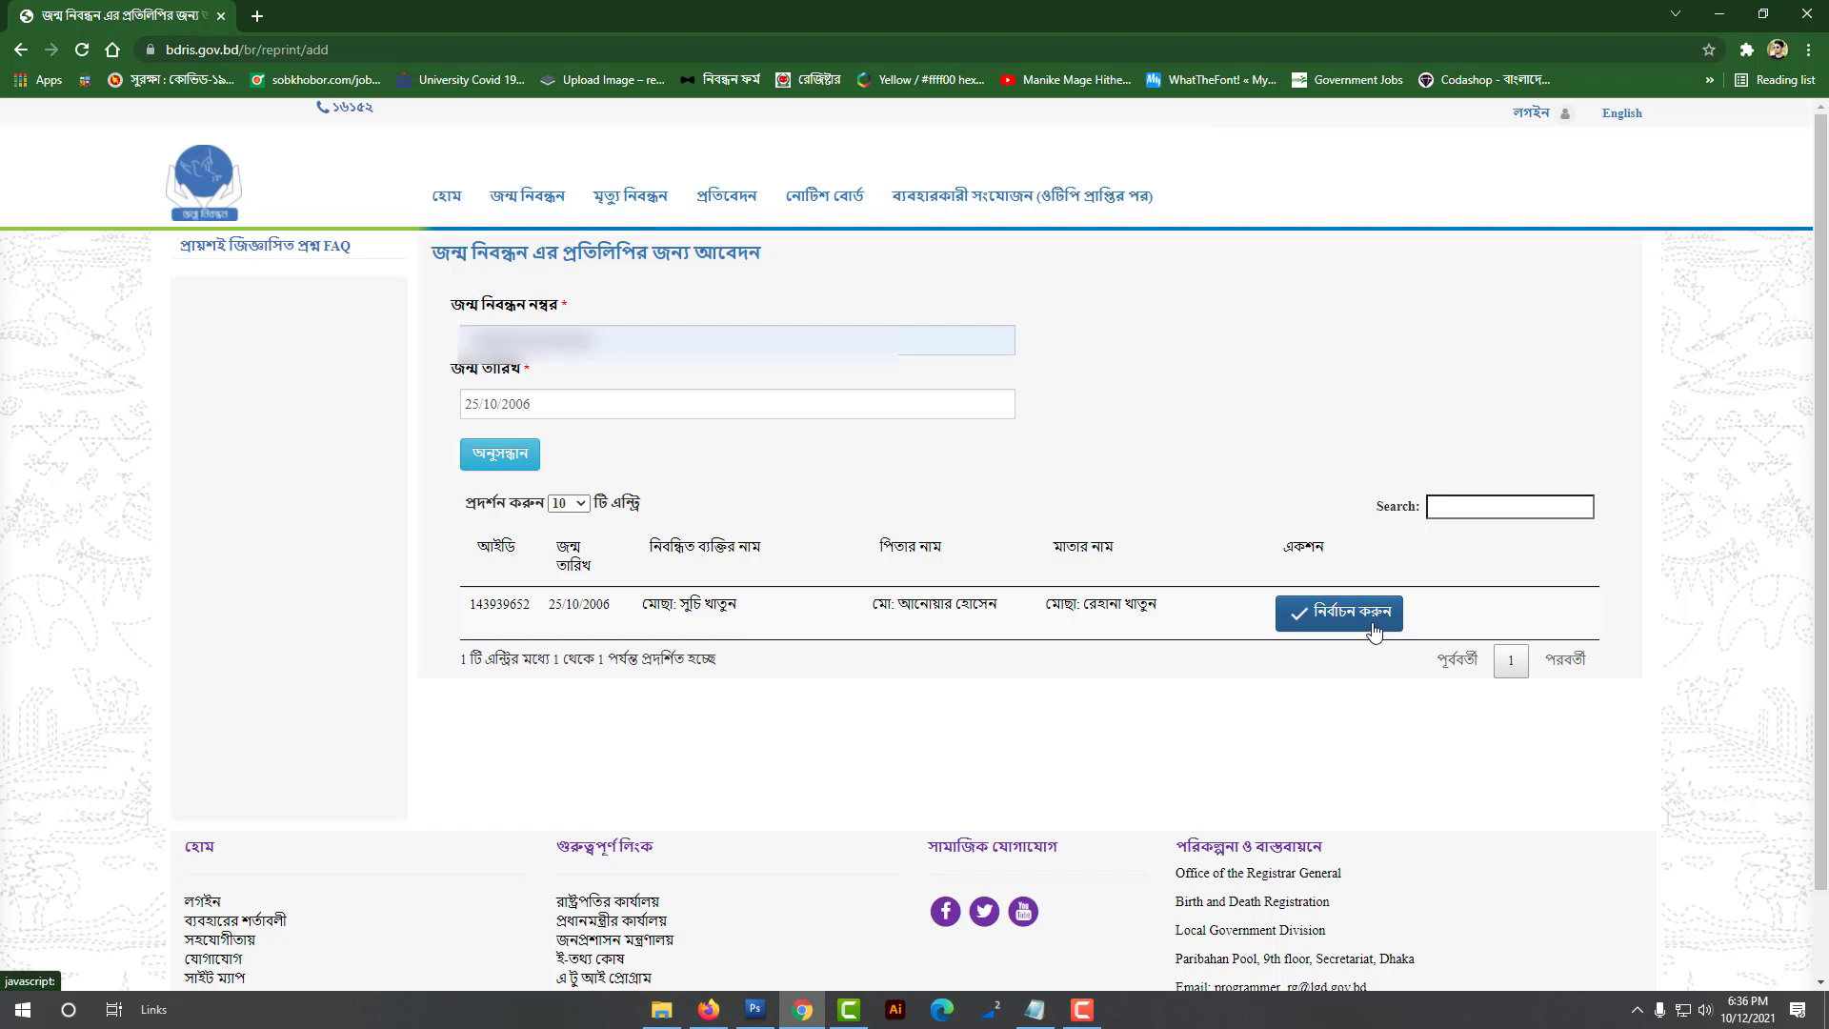
- Select the found birth registration record and confirm the choice to open the reprint application form
key("F10")
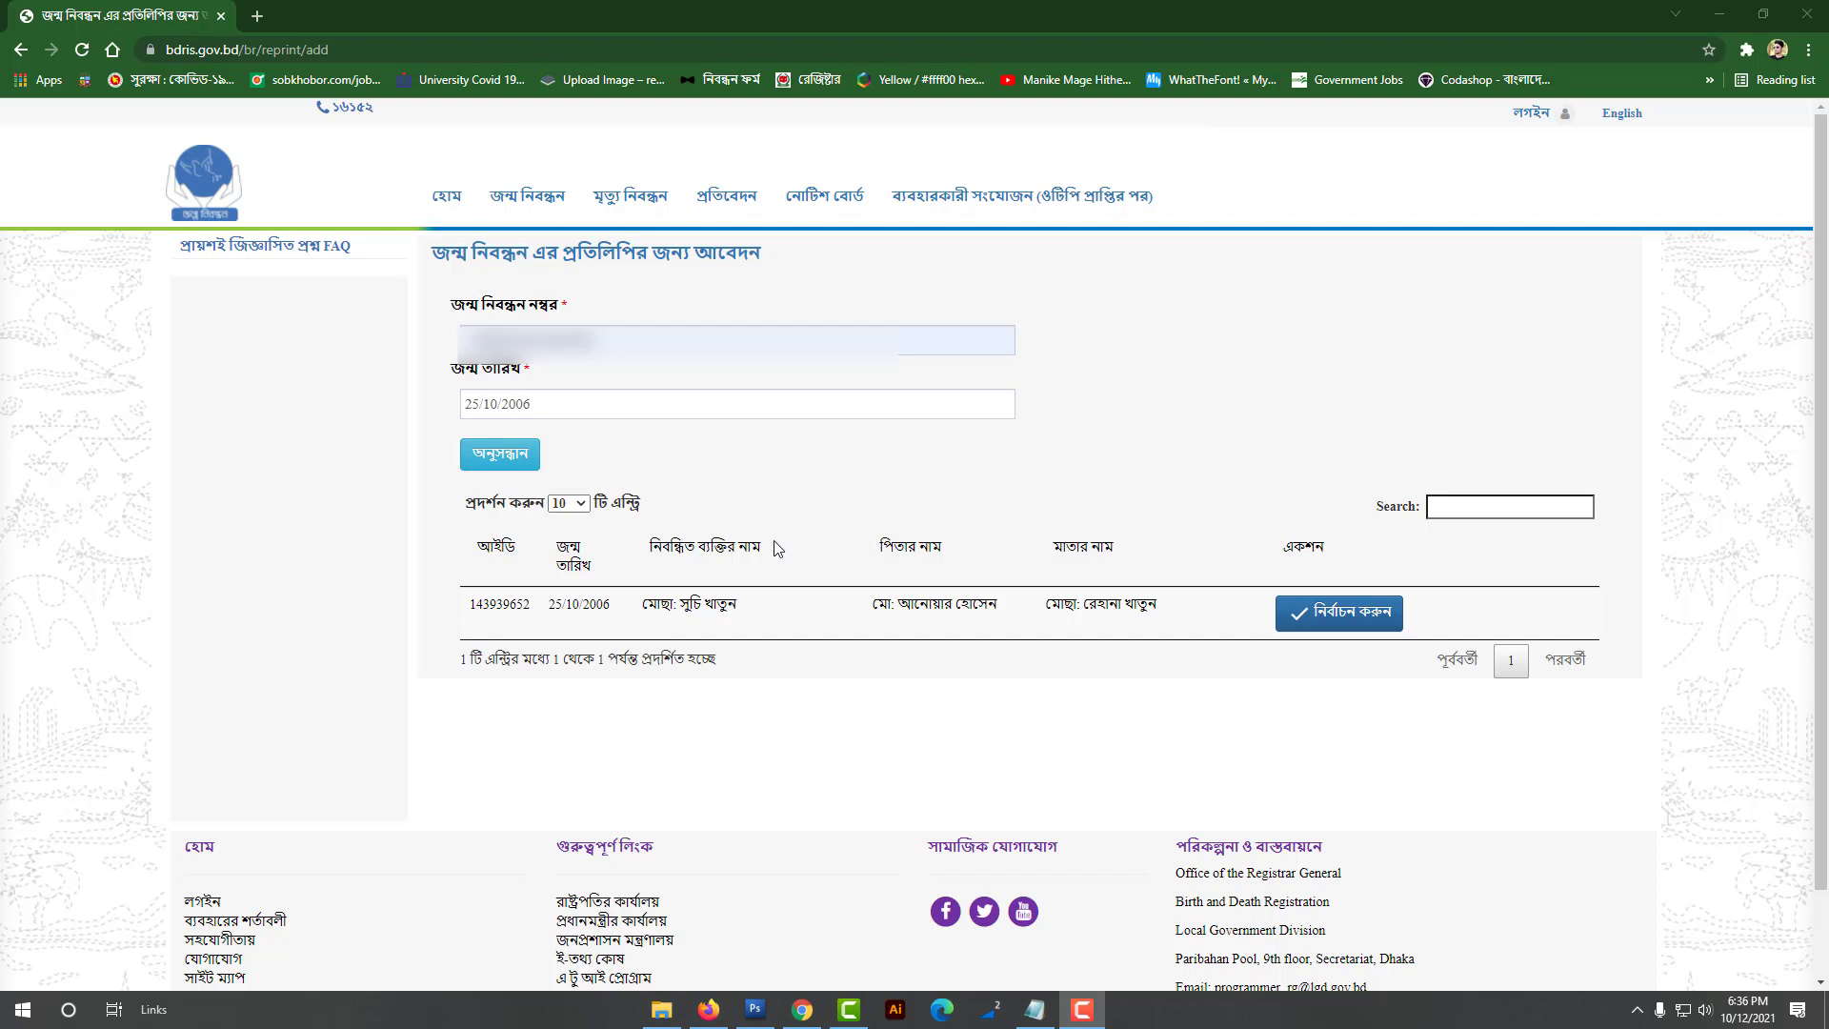
left_click(1315, 615)
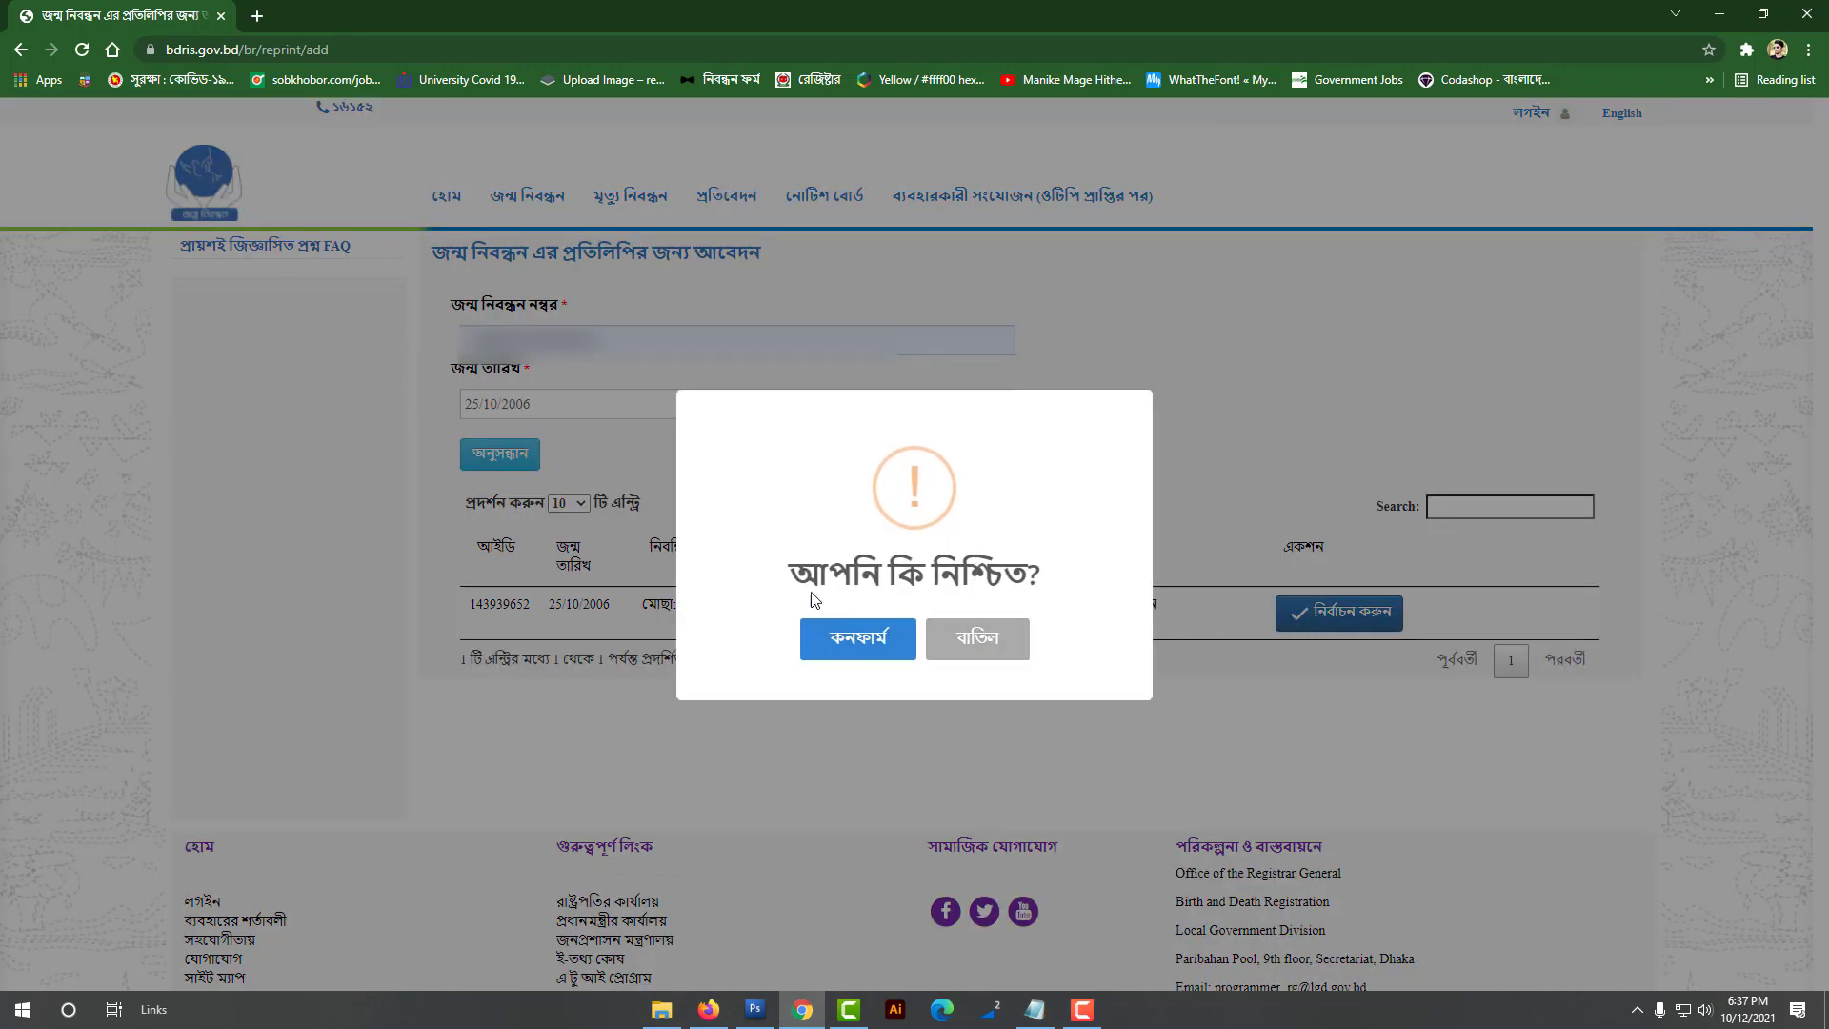
left_click_drag(789, 583, 1031, 576)
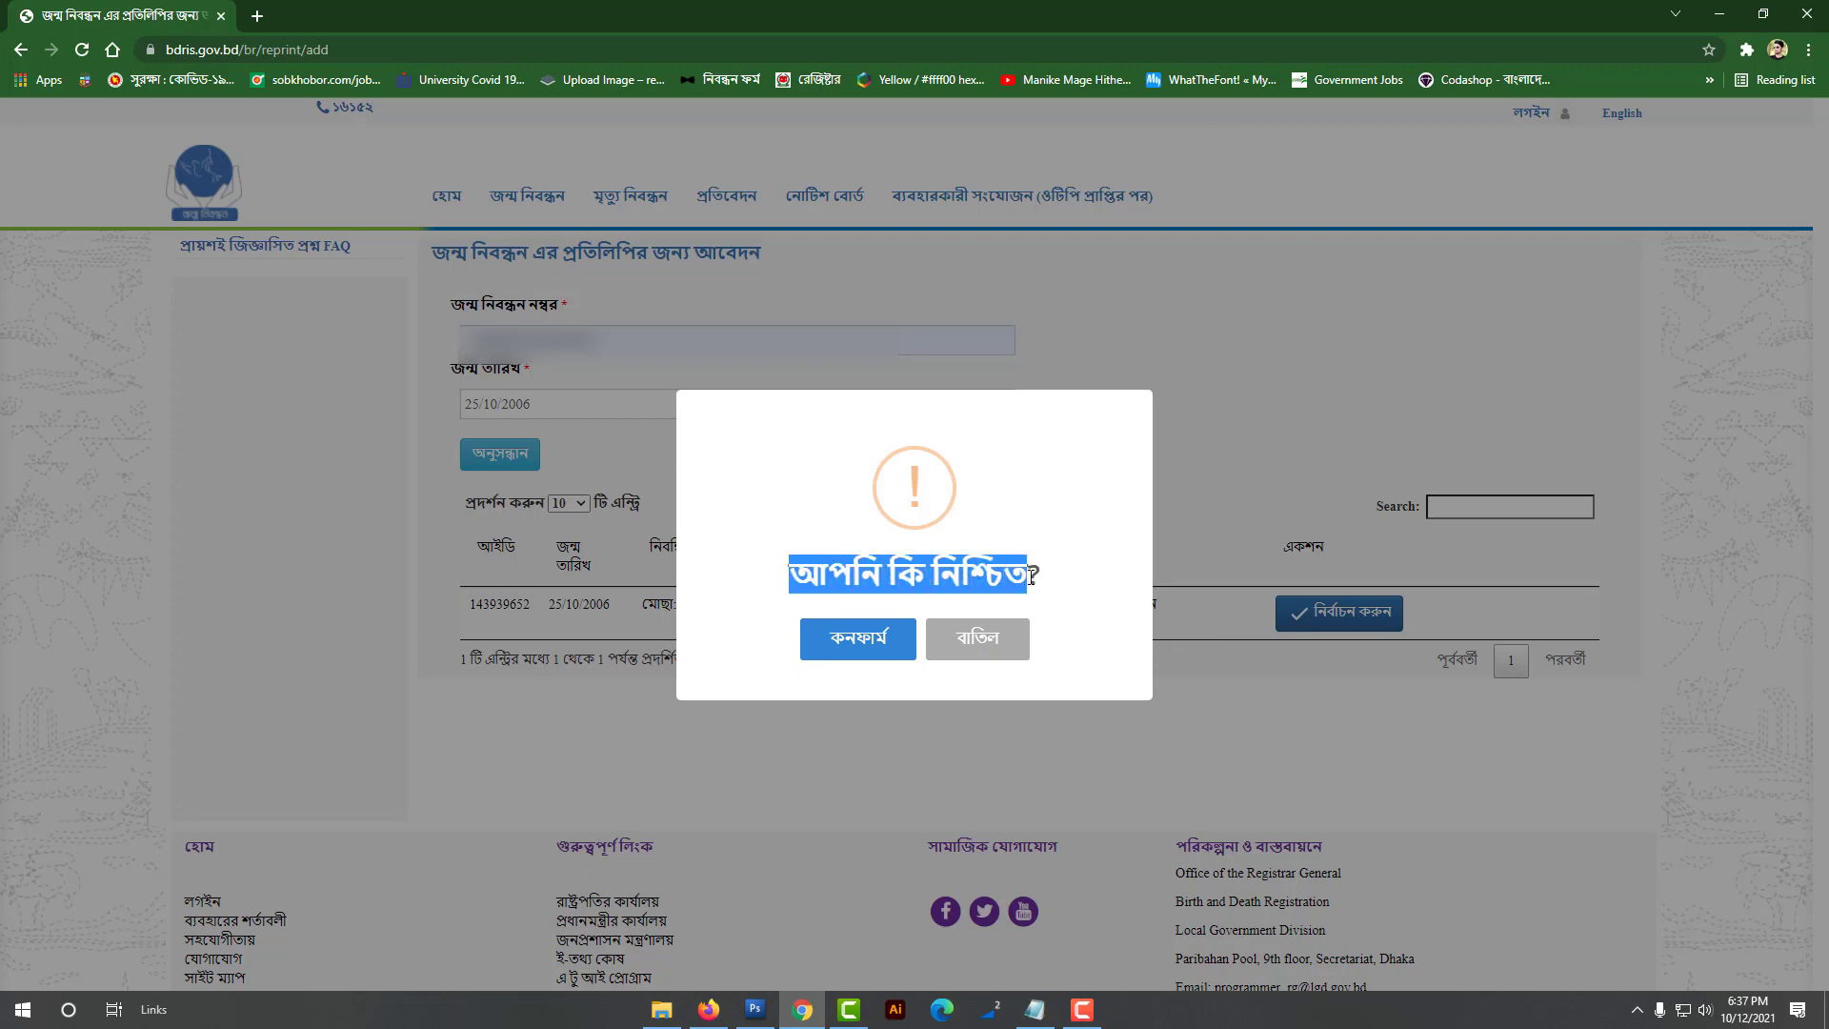
left_click(1060, 574)
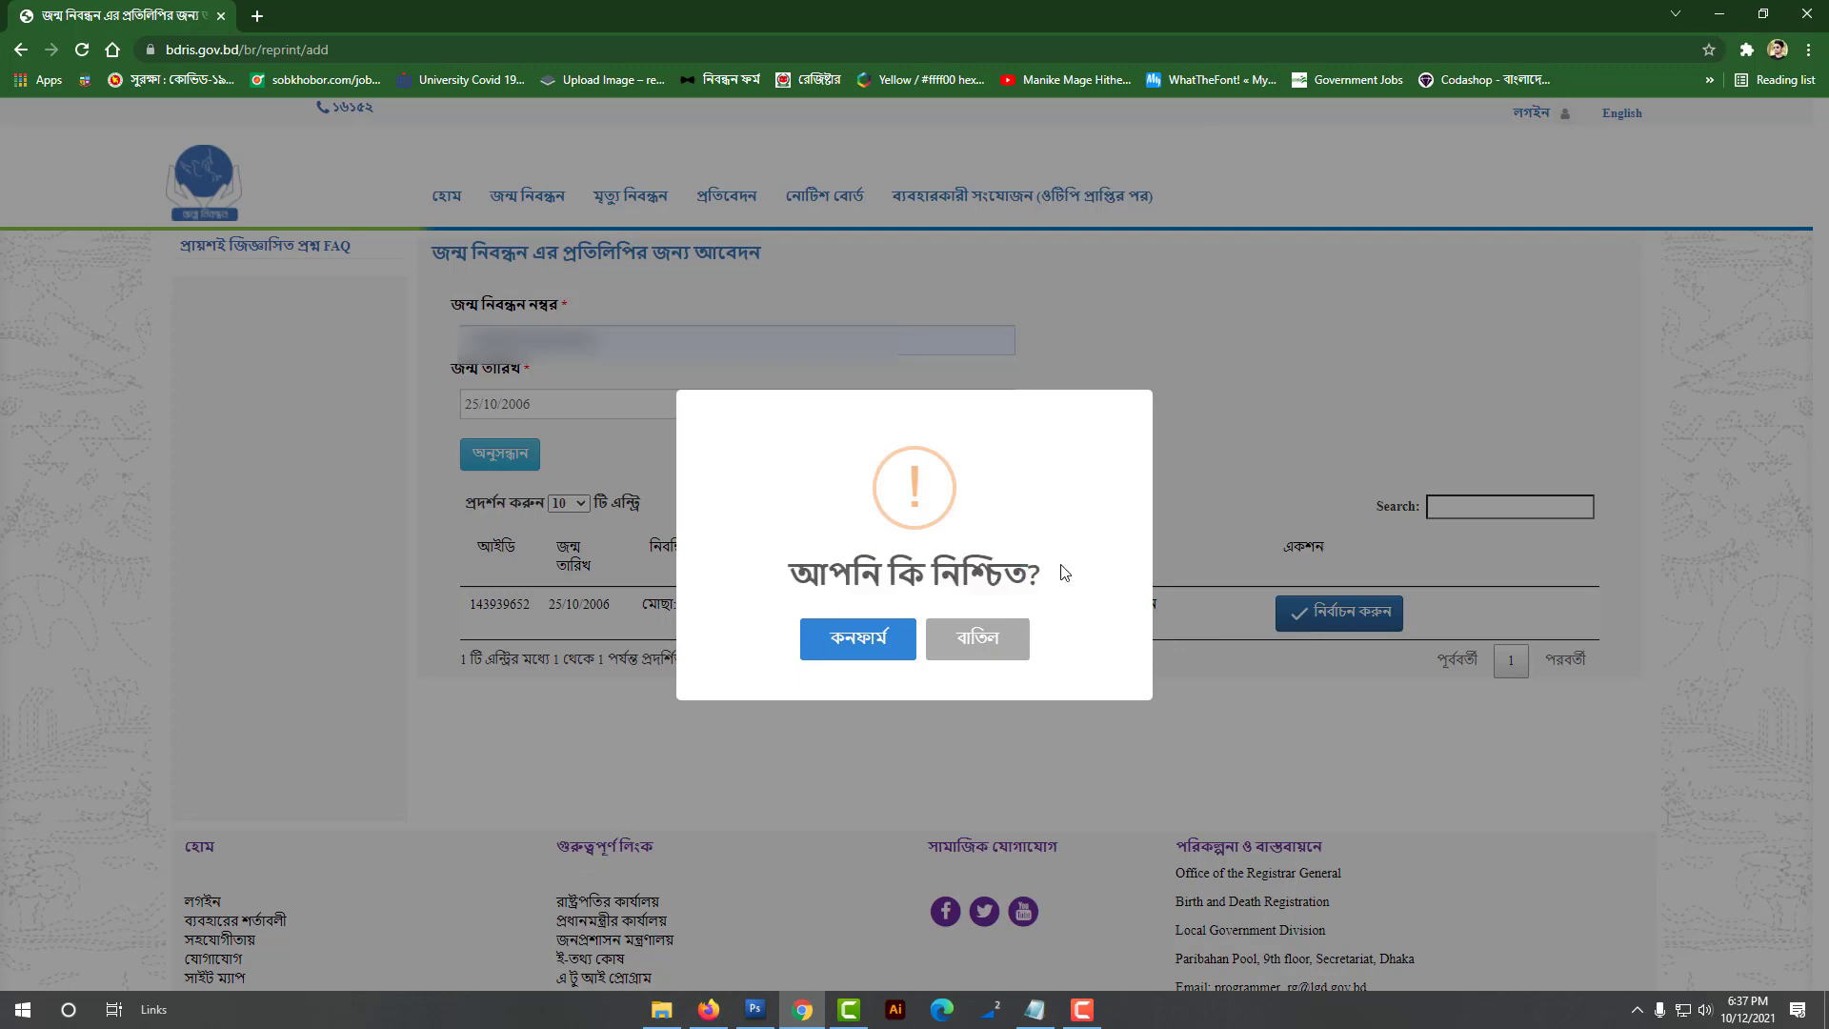
left_click(860, 643)
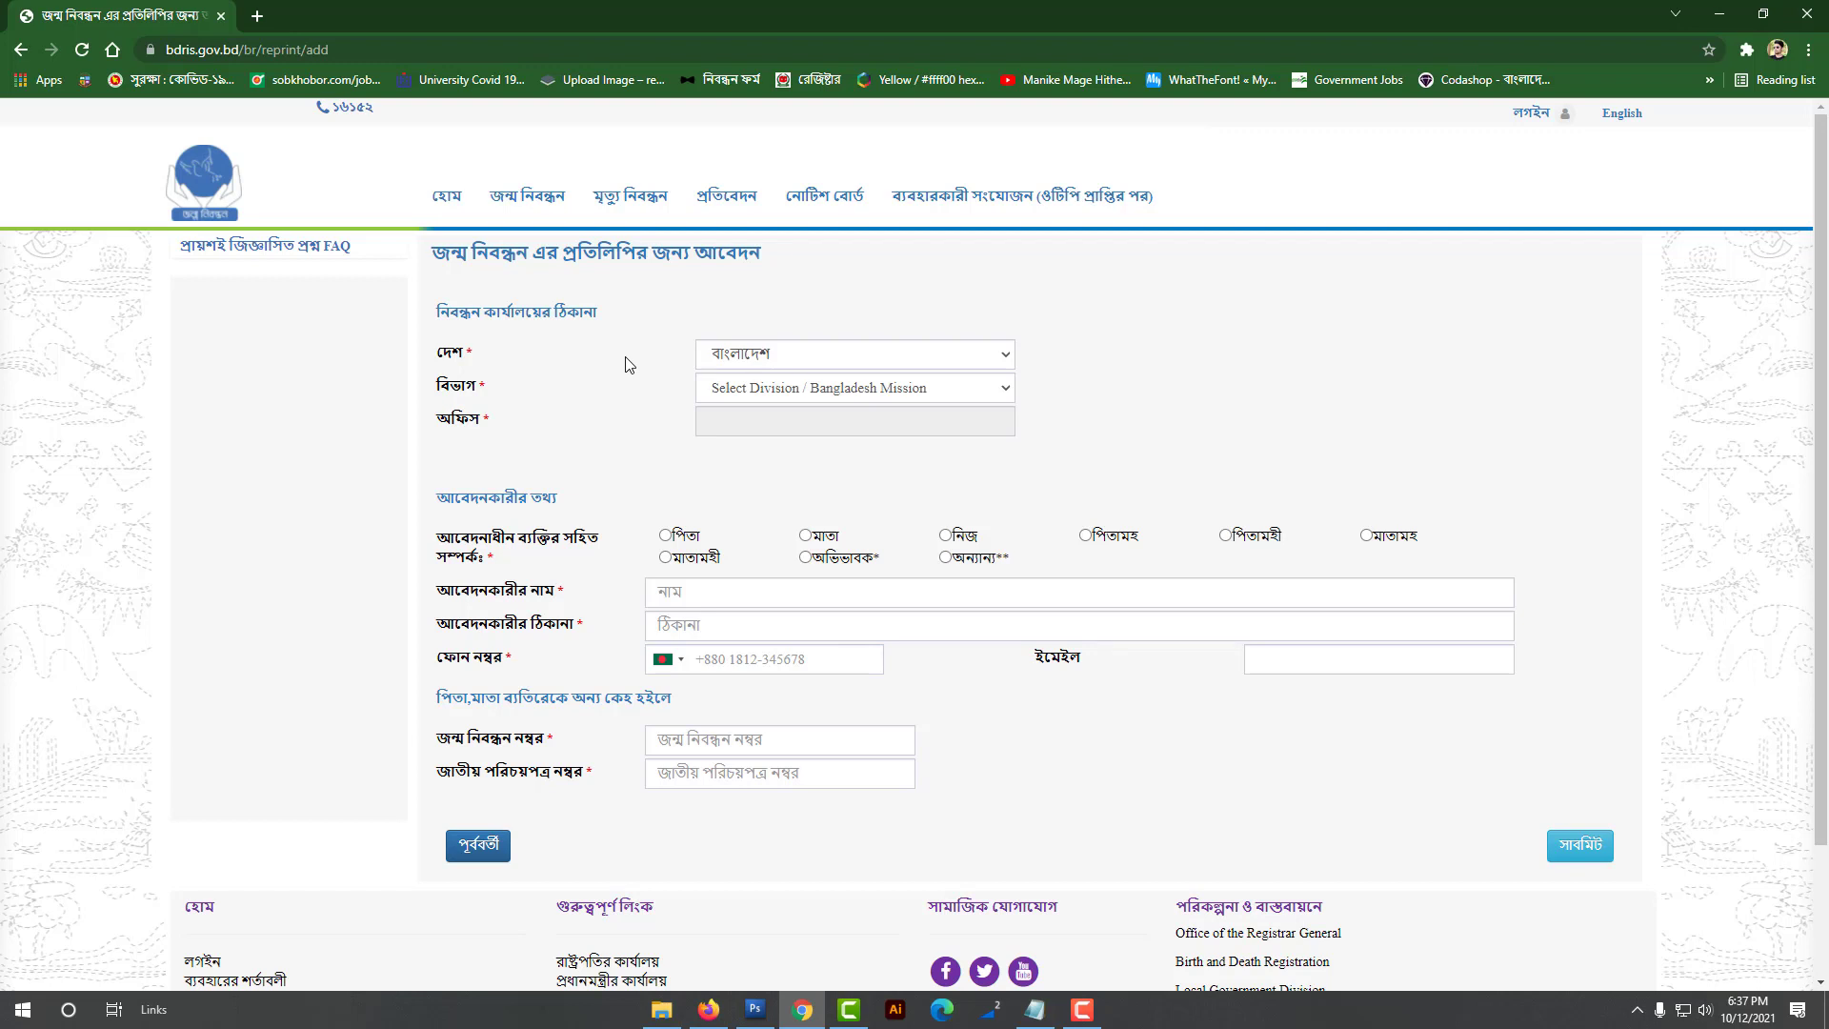
- Set the registration office address to division রাজশাহী বিভাগ, district পাবনা, upazila ফরিদপুর and union হাদল
left_click(929, 390)
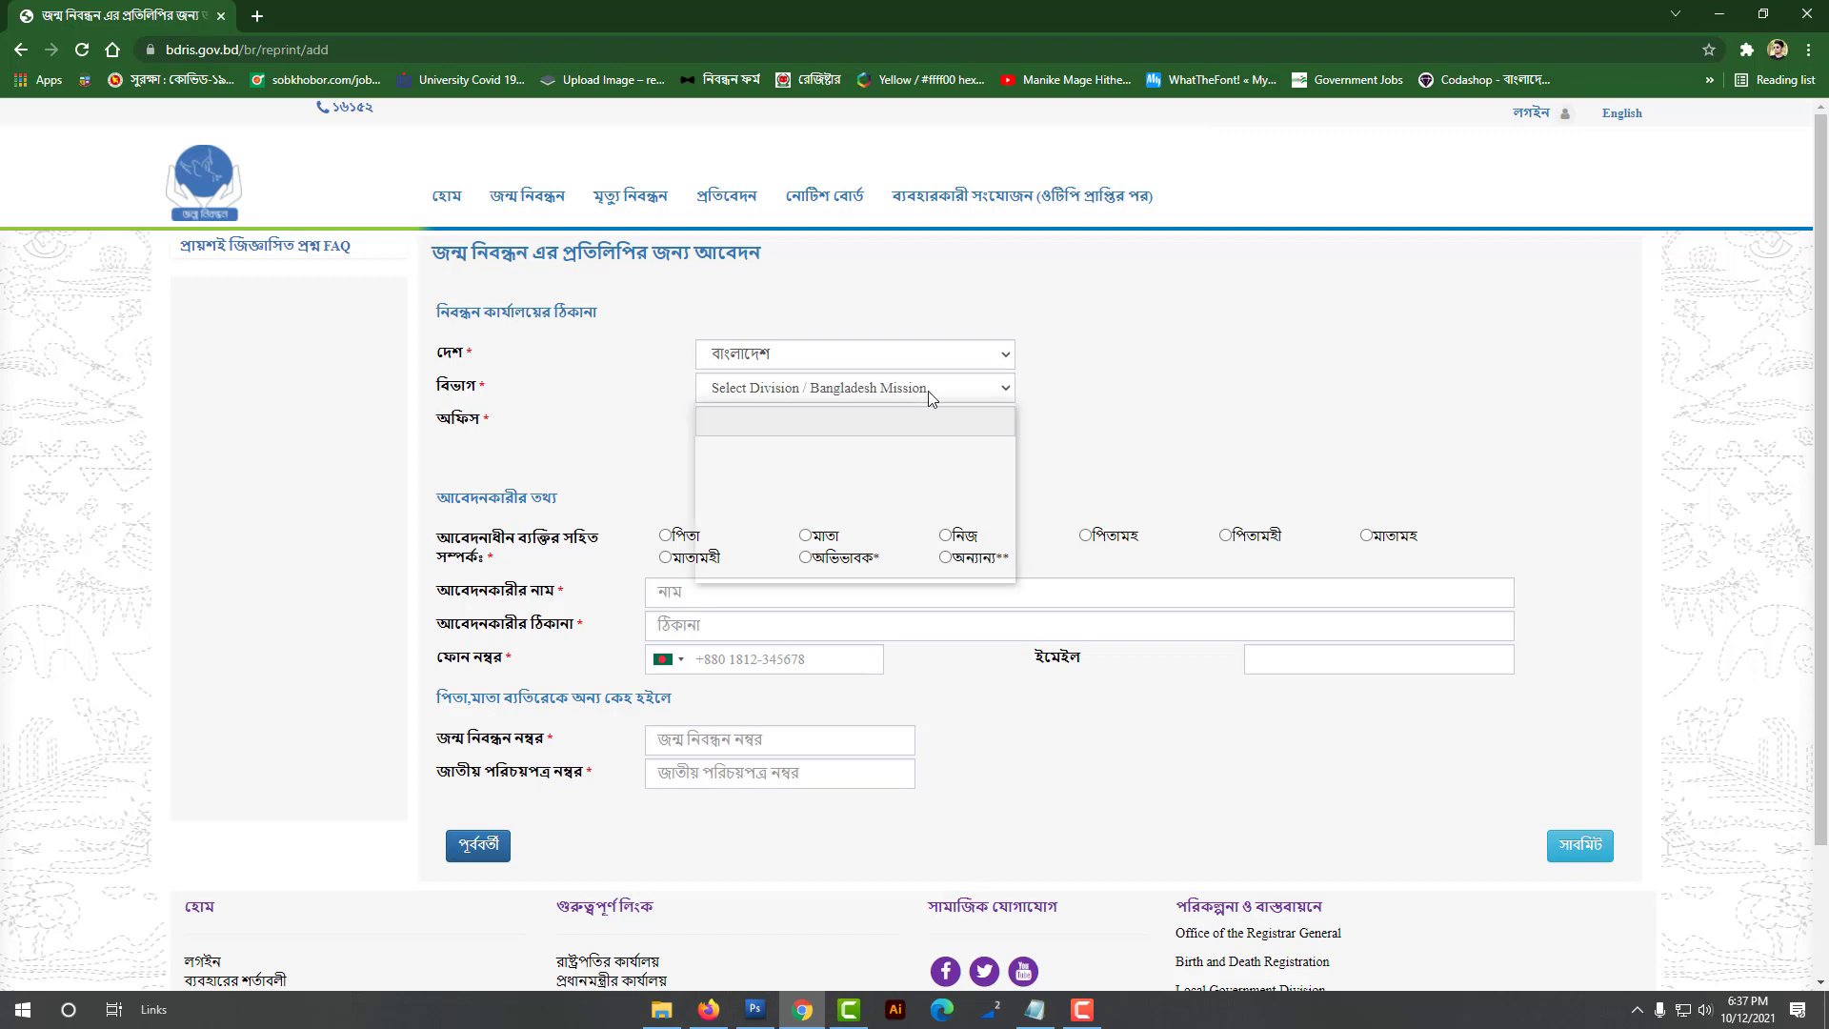
left_click(815, 511)
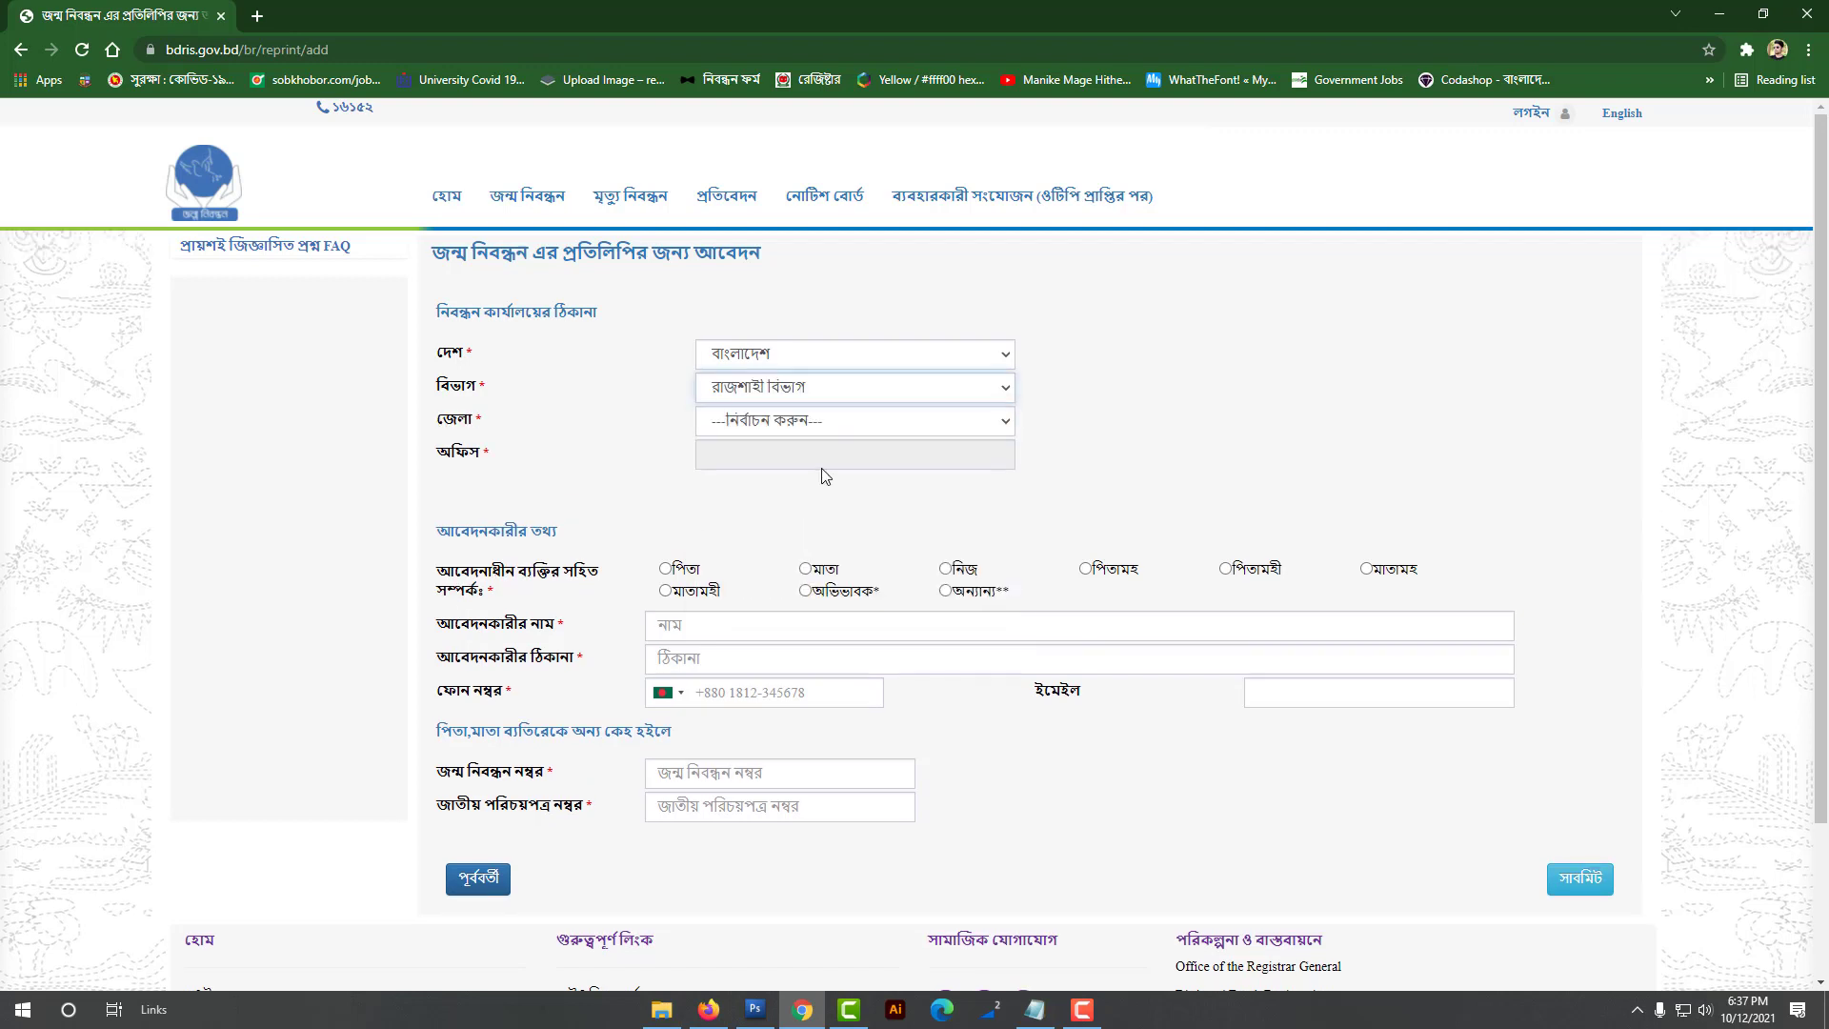
left_click(842, 420)
left_click(820, 560)
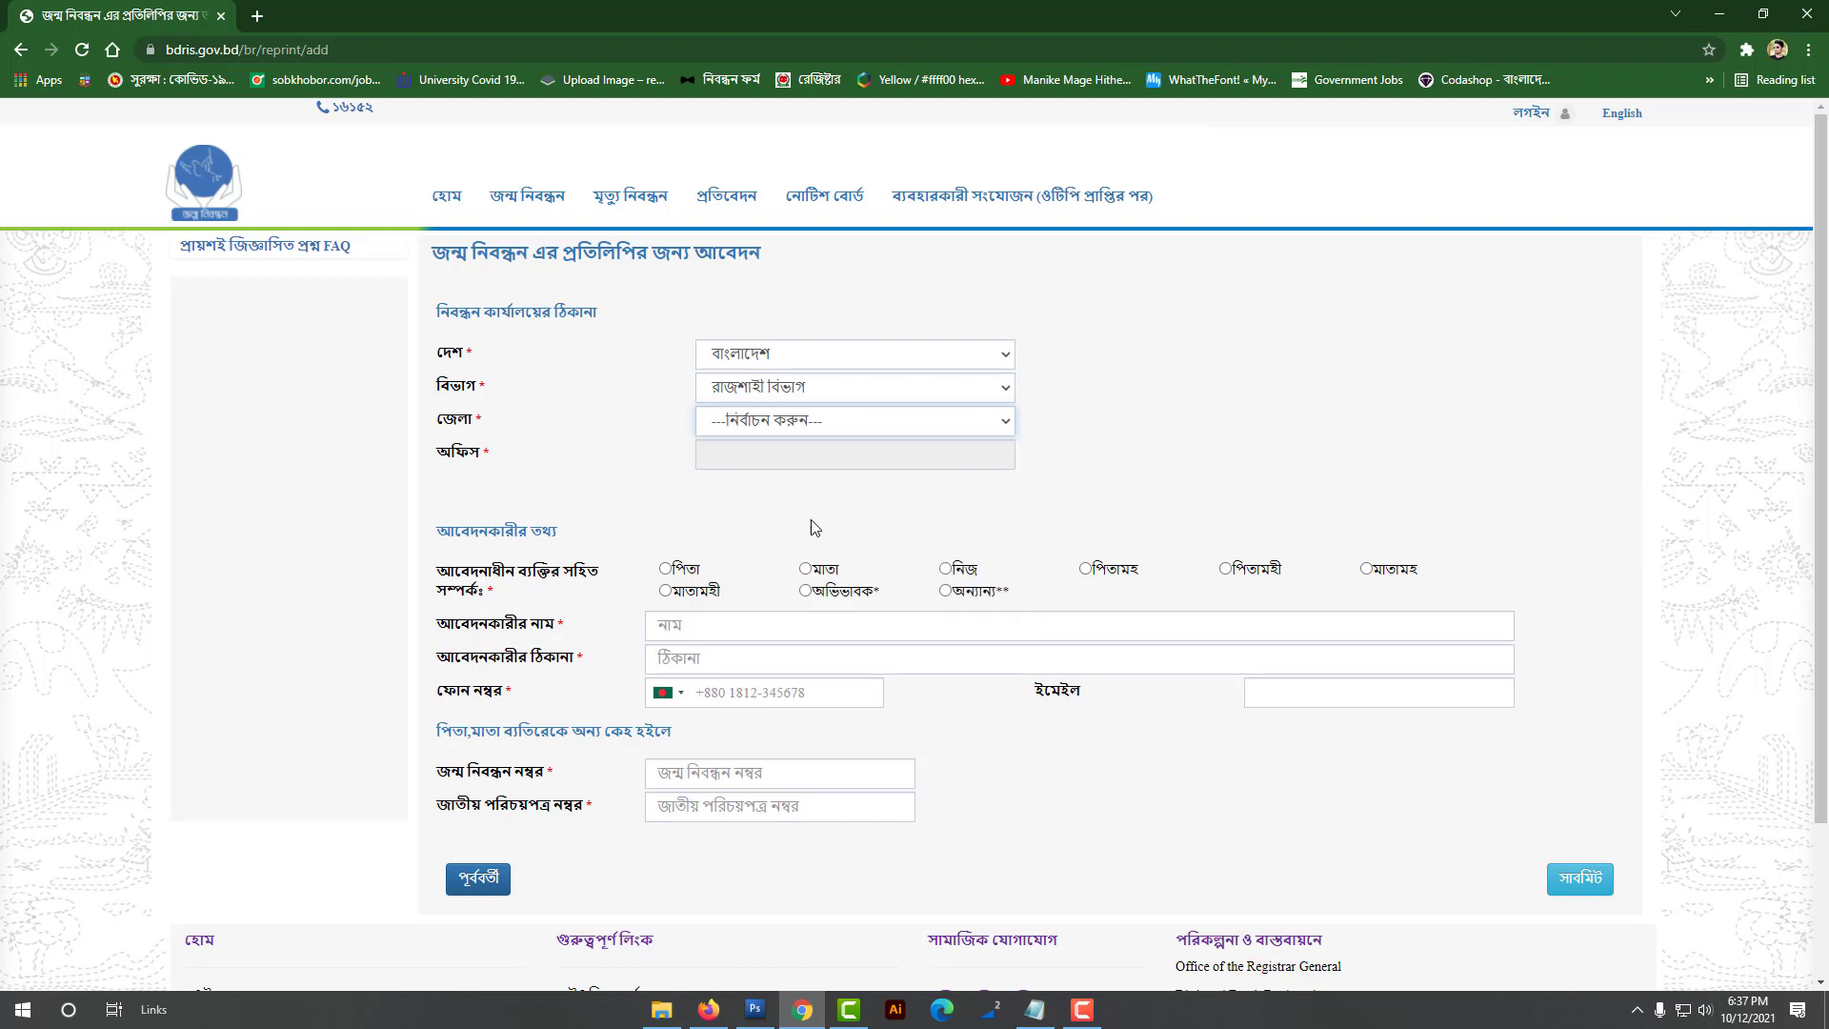
left_click(832, 459)
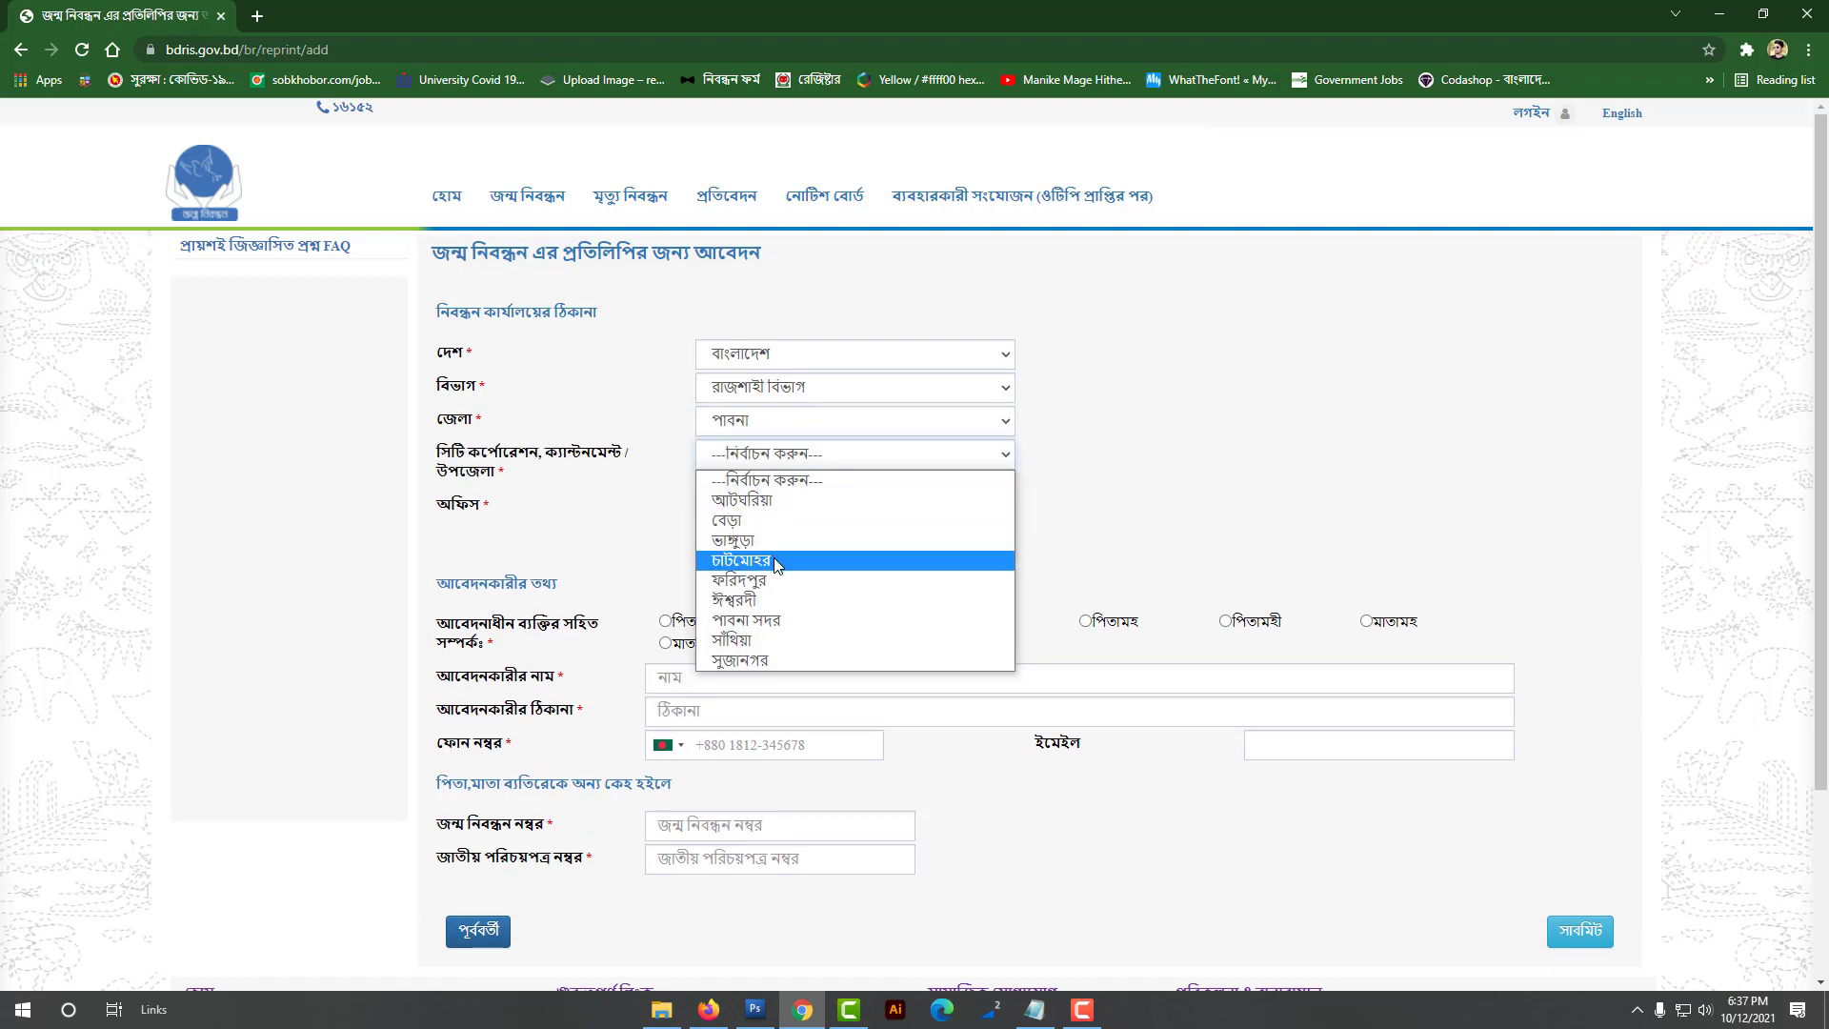
left_click(777, 580)
left_click(803, 507)
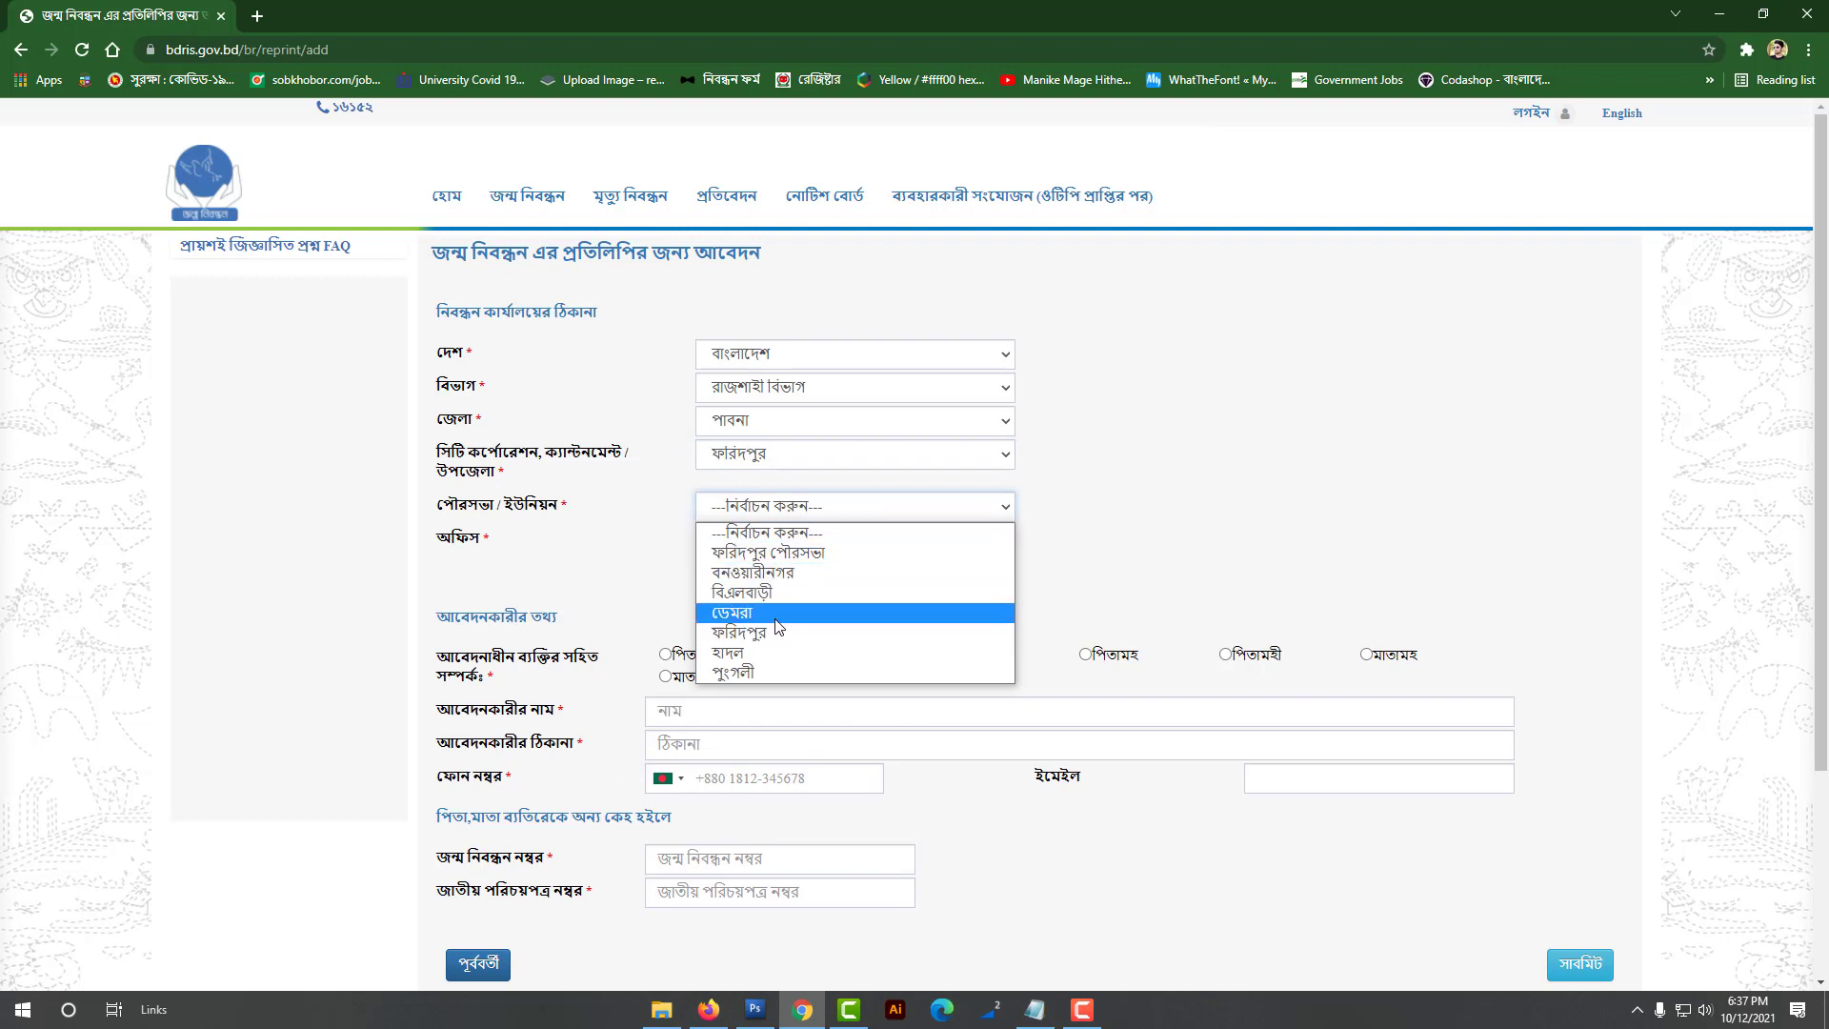
left_click(774, 652)
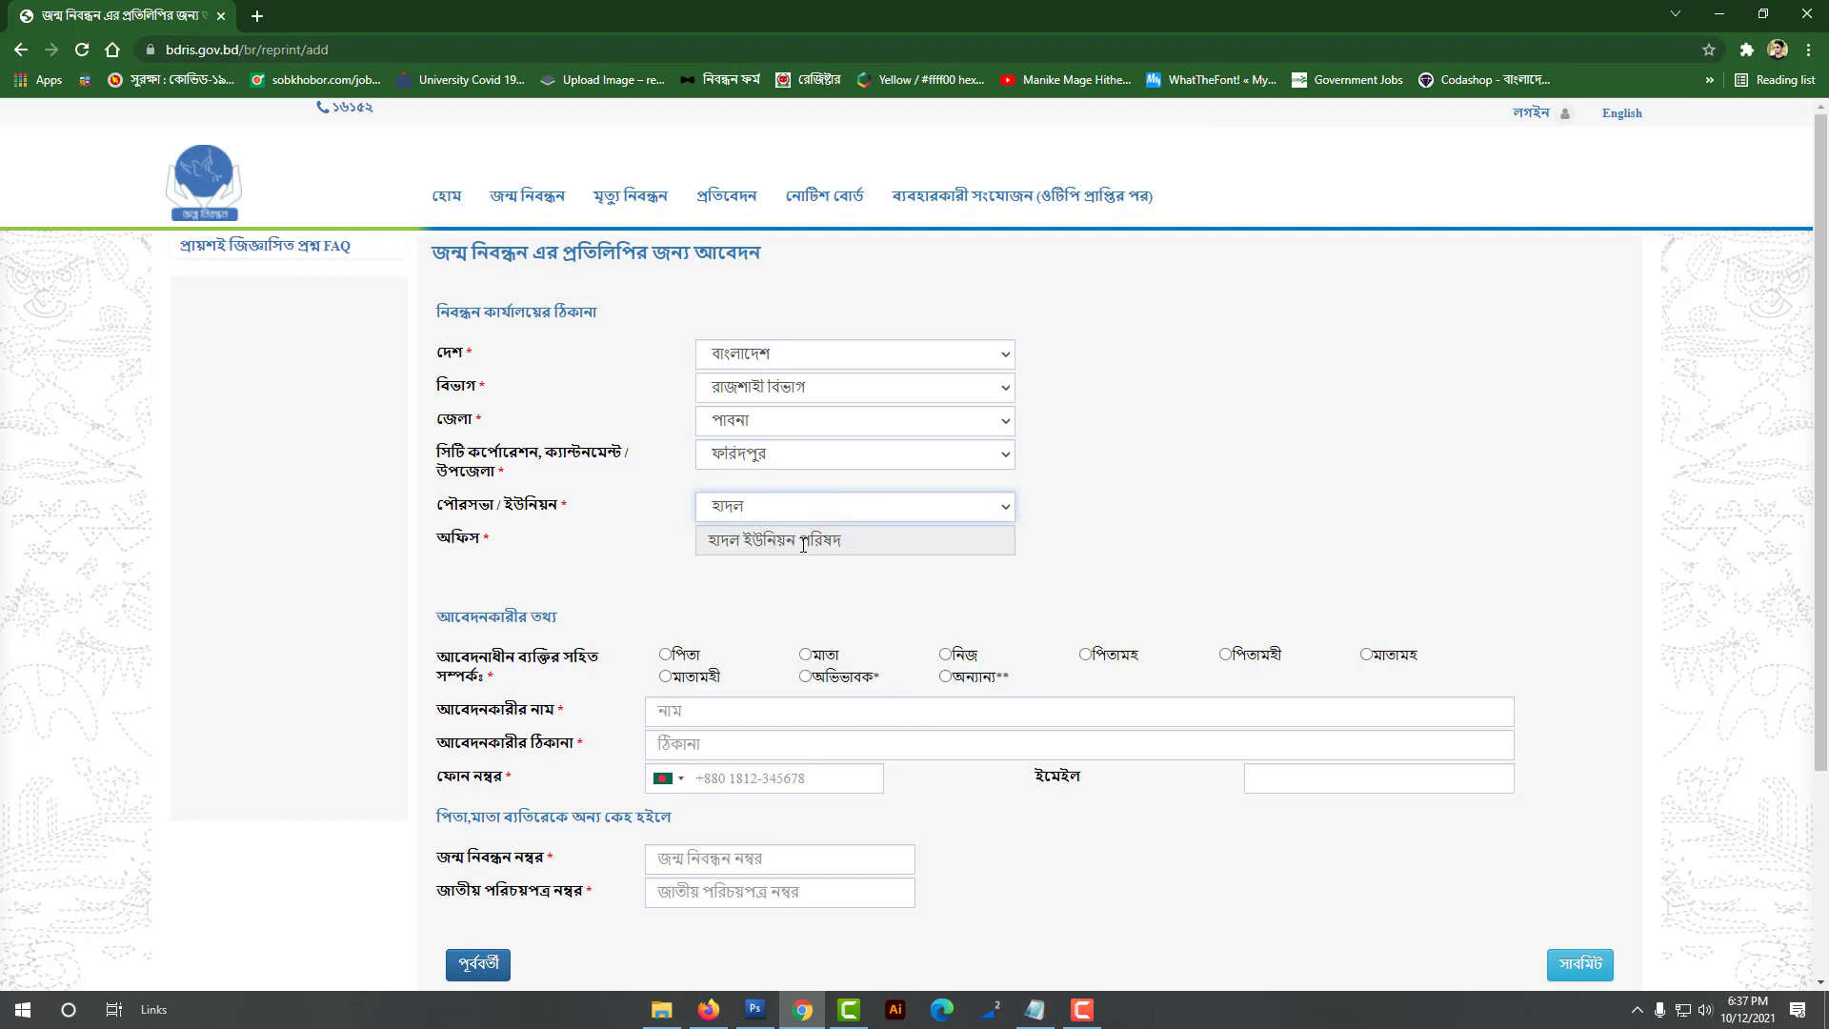
left_click_drag(870, 539, 675, 578)
left_click(672, 575)
- Set the applicant's relationship to the registered person to নিজ (self)
scroll(669, 571, "down", 1)
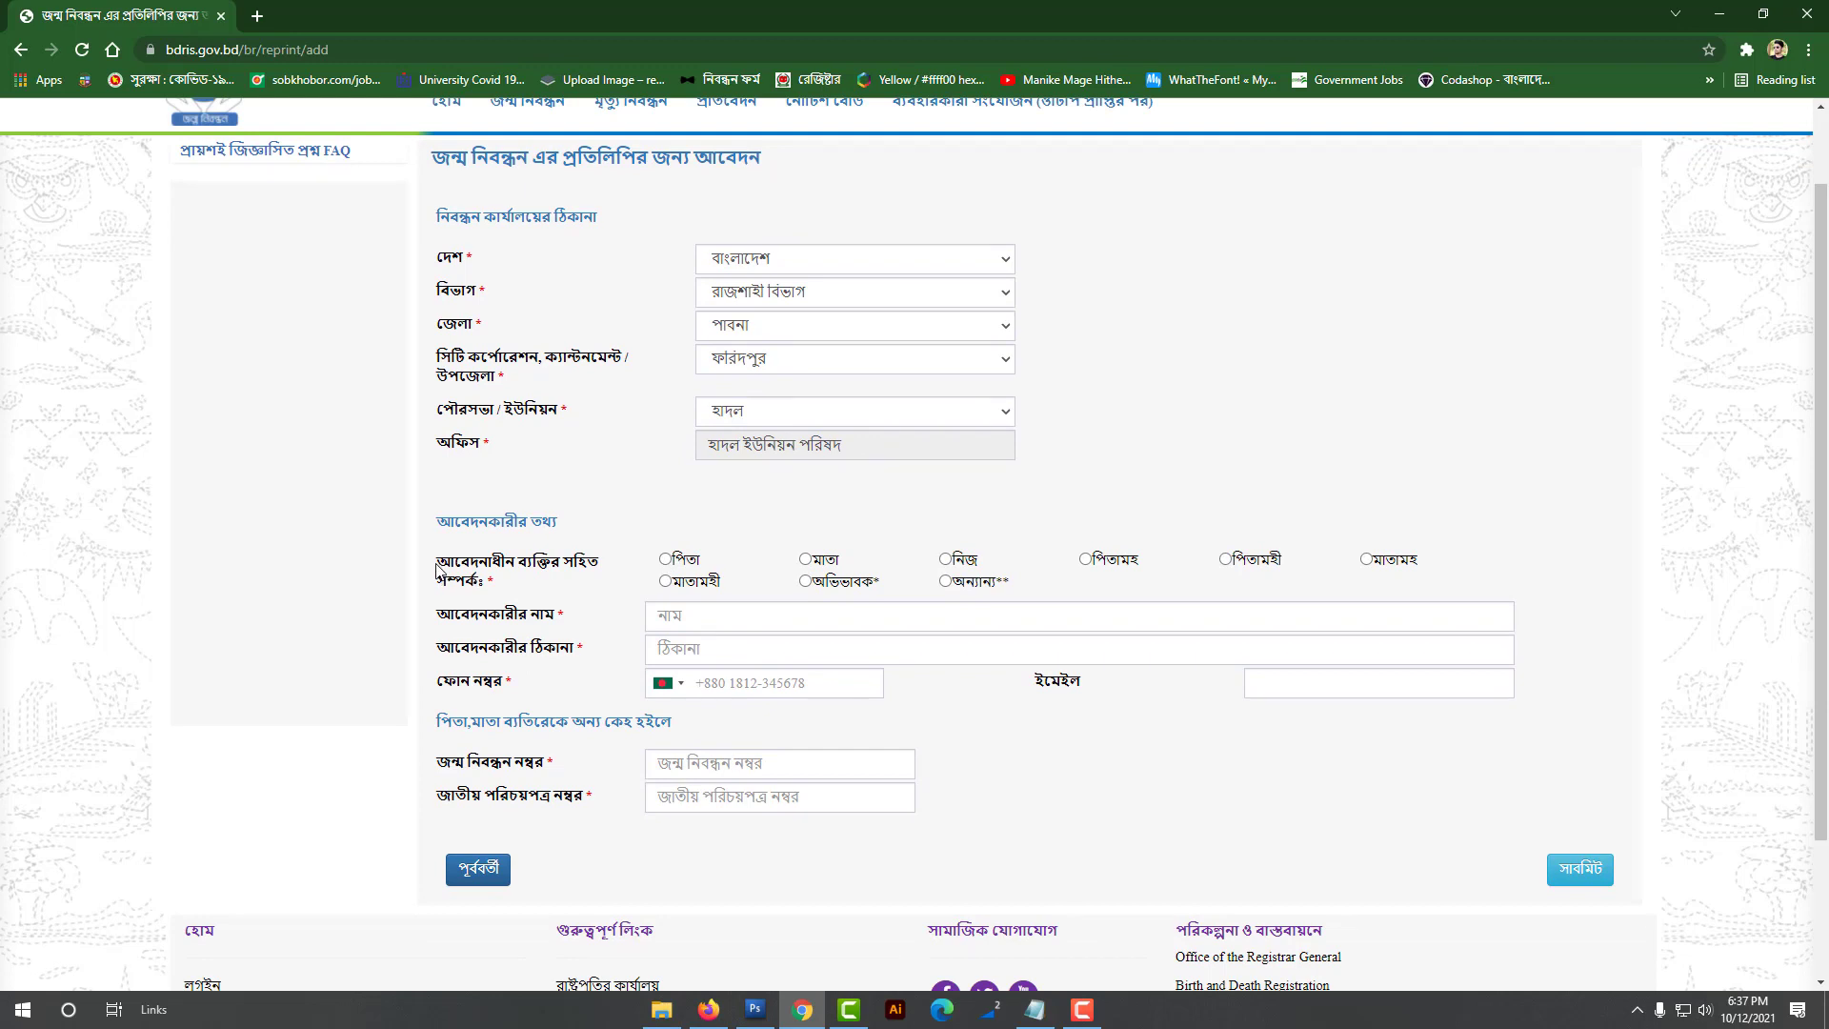
left_click_drag(436, 564, 519, 583)
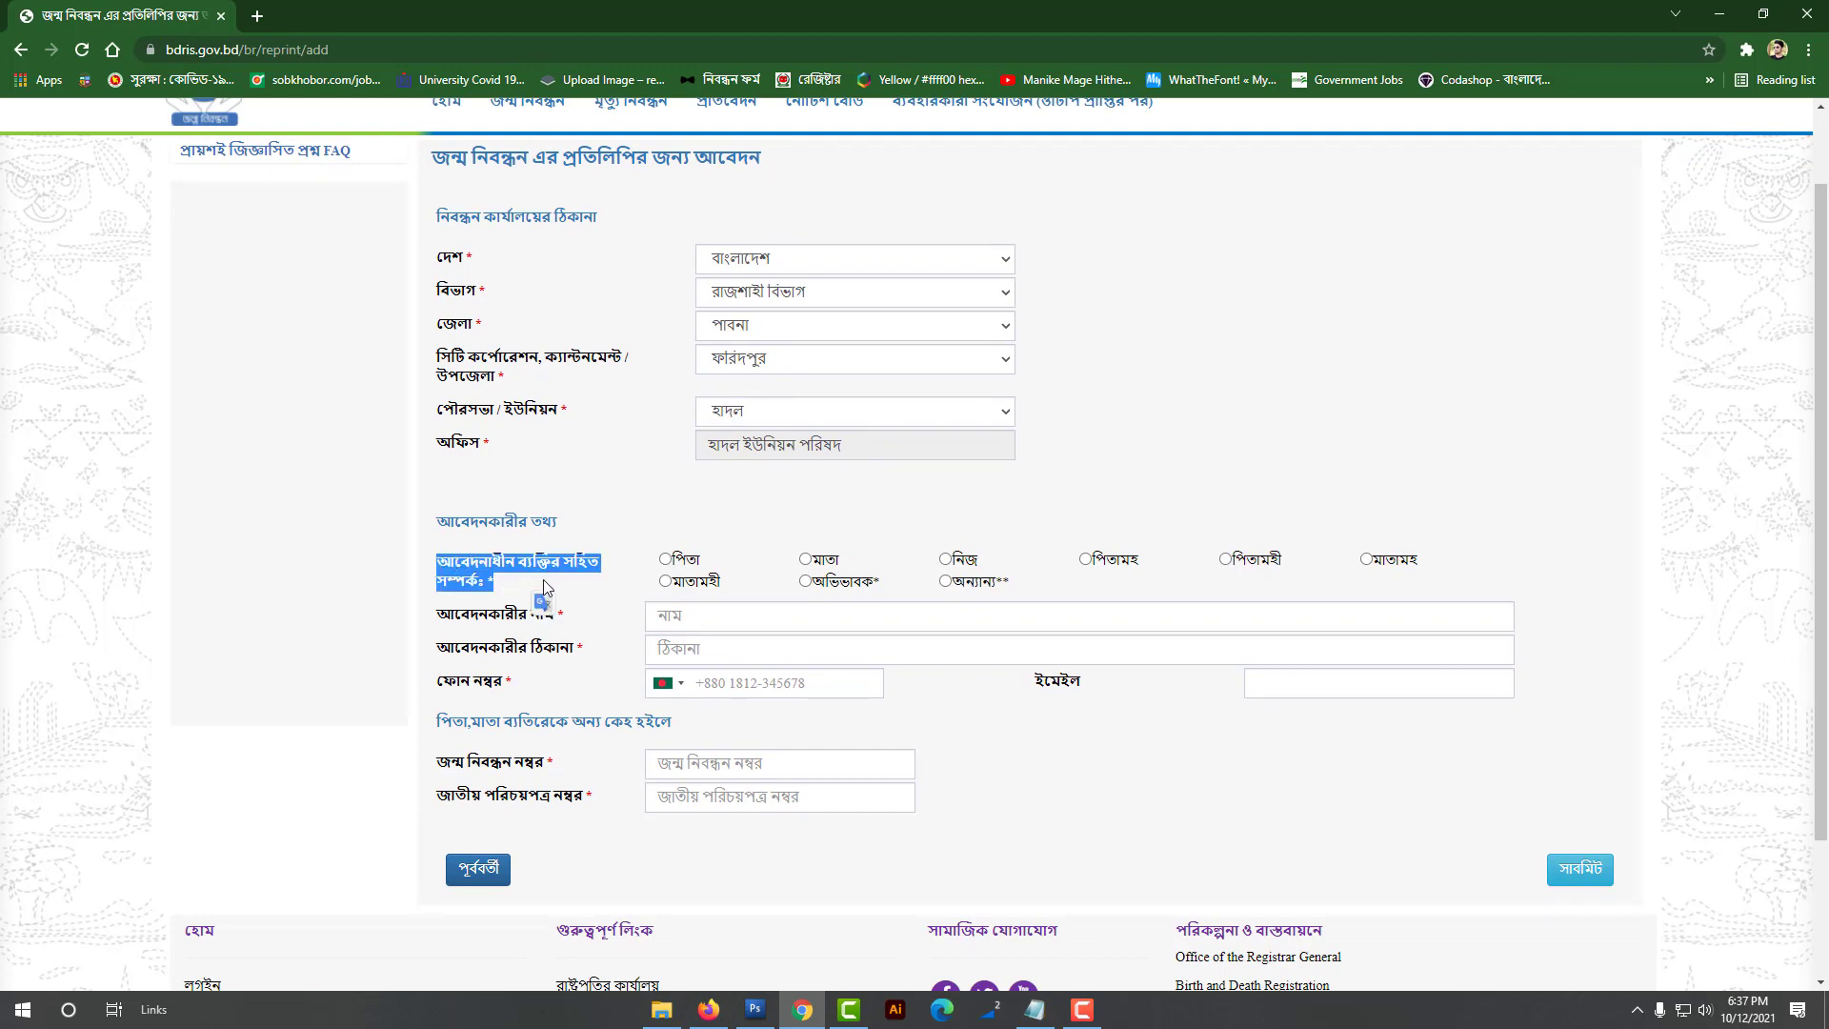
left_click(624, 494)
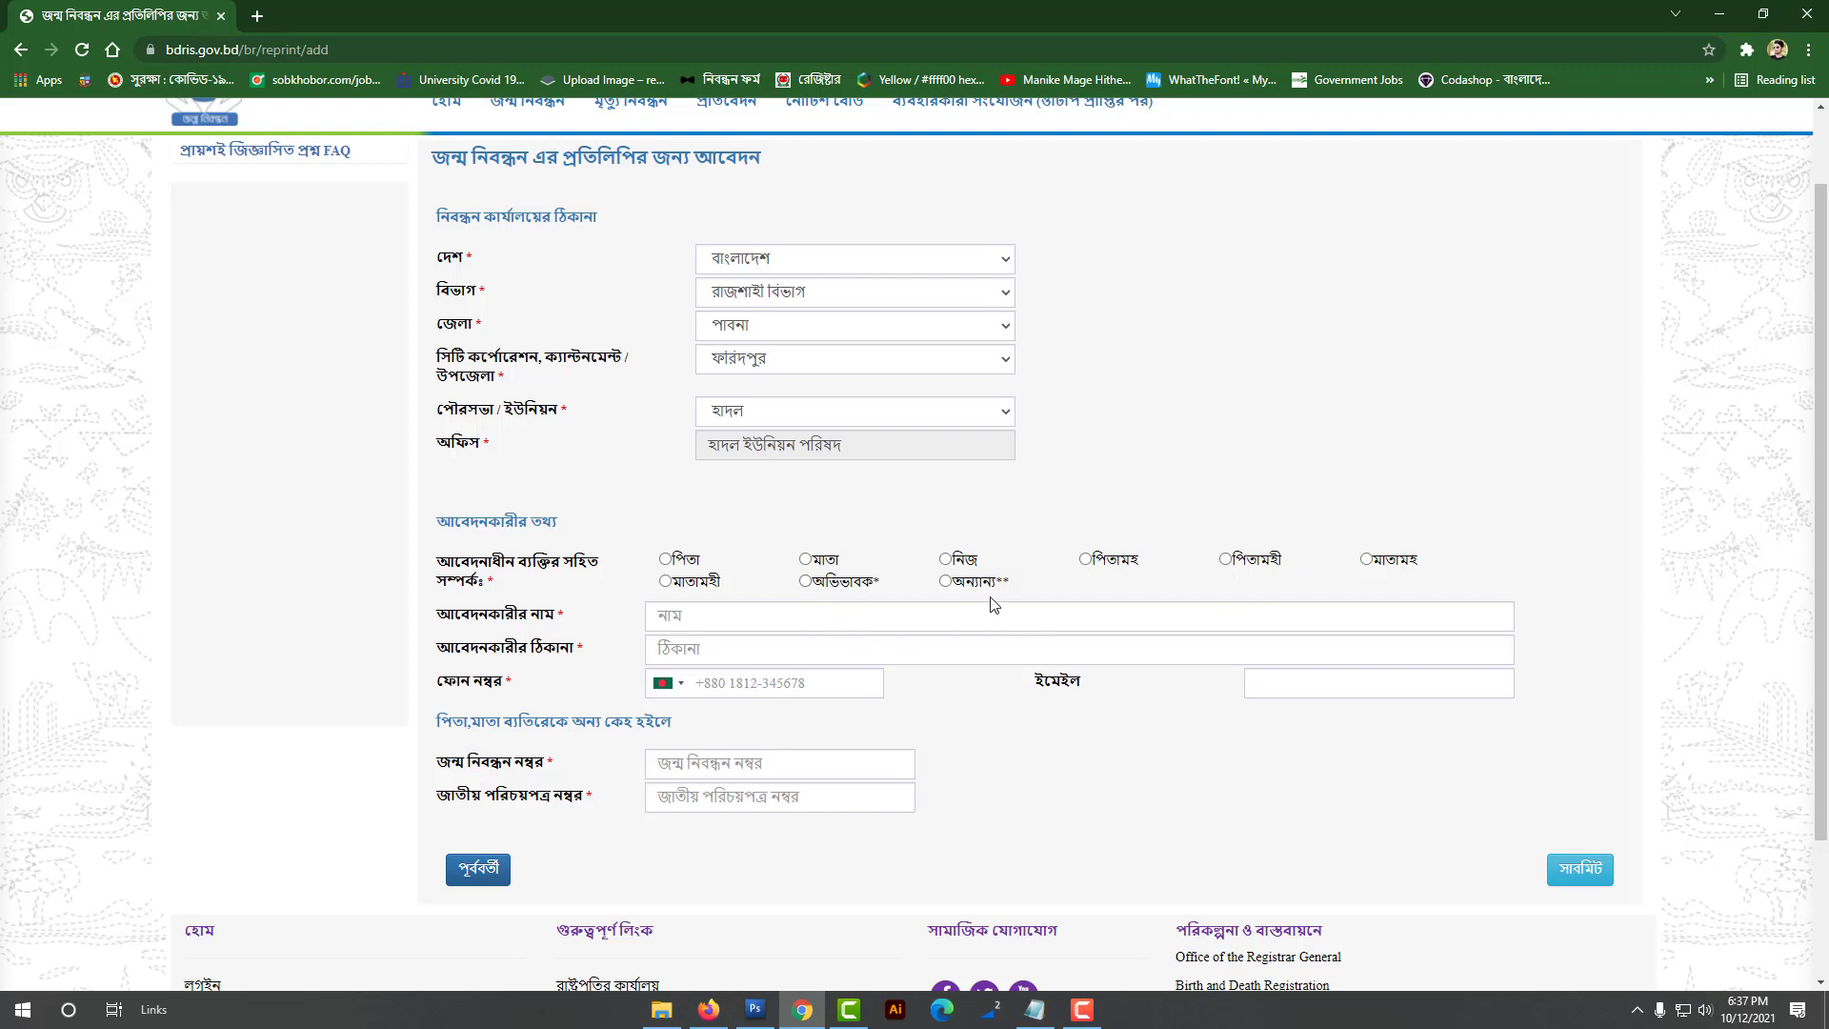
left_click(946, 560)
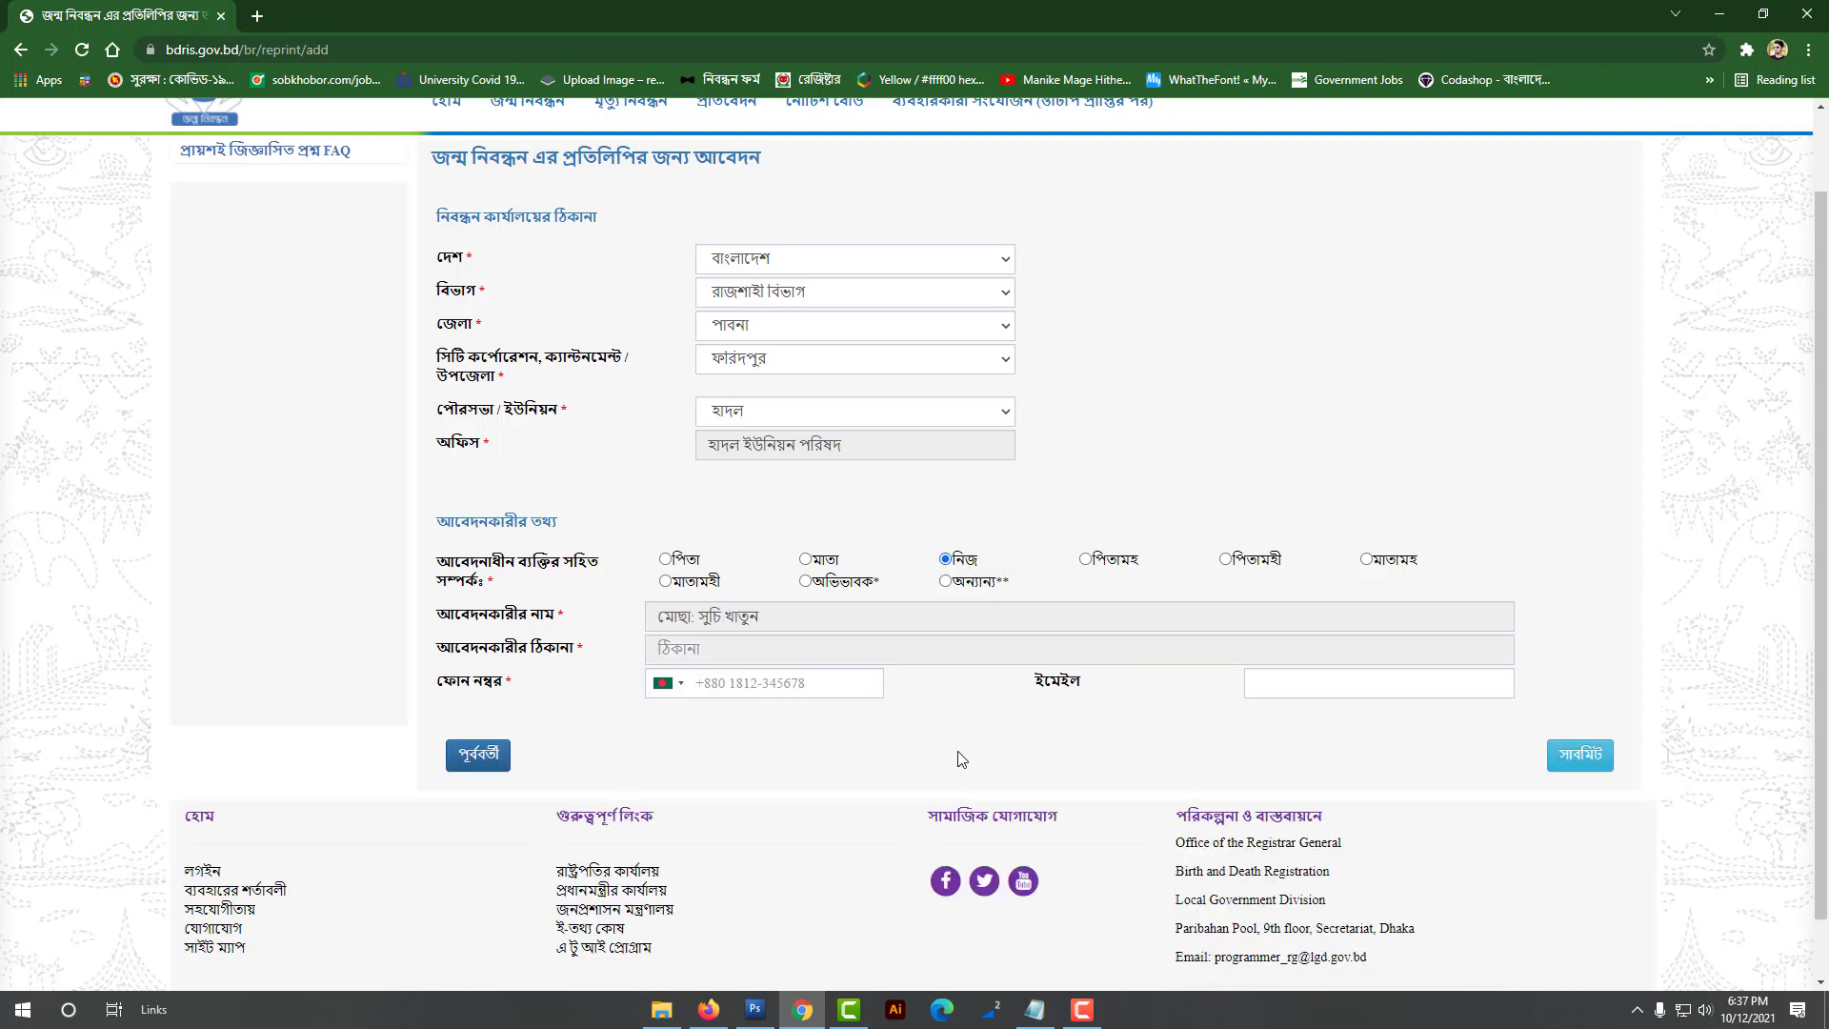
- Enter the applicant's phone number and submit the reprint application
left_click(761, 663)
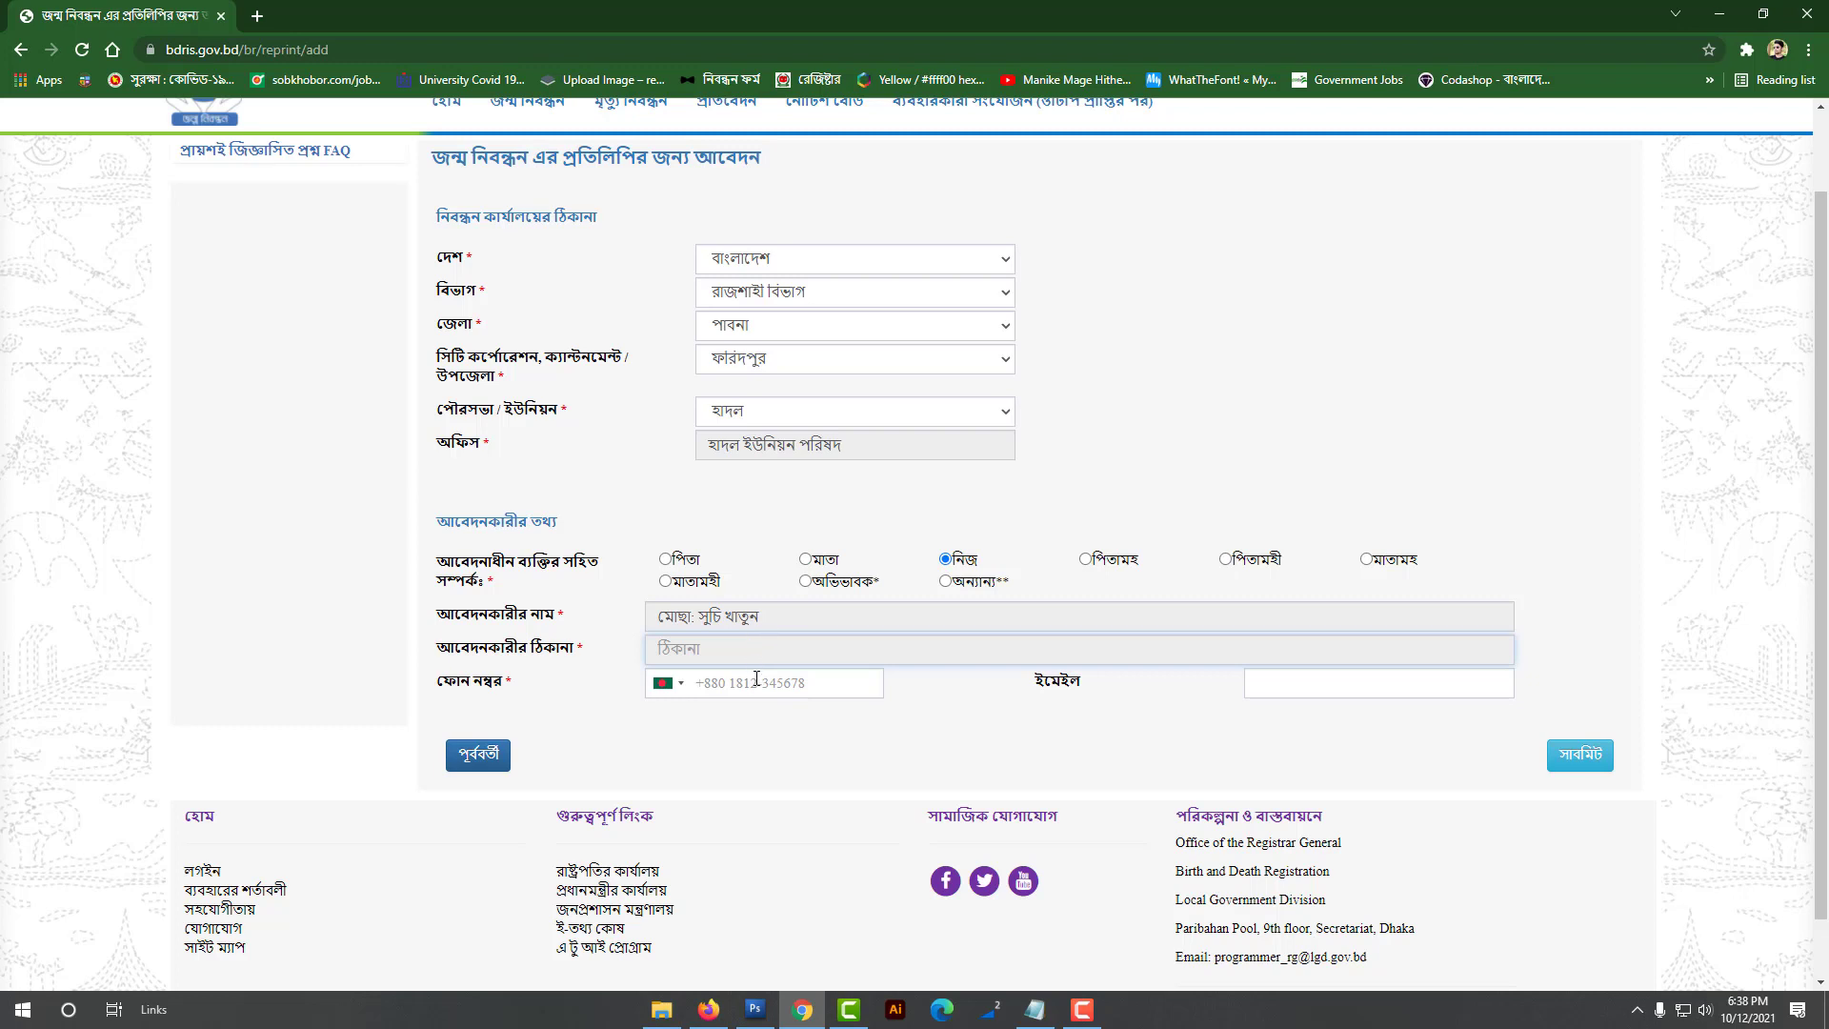
left_click(756, 682)
type("1")
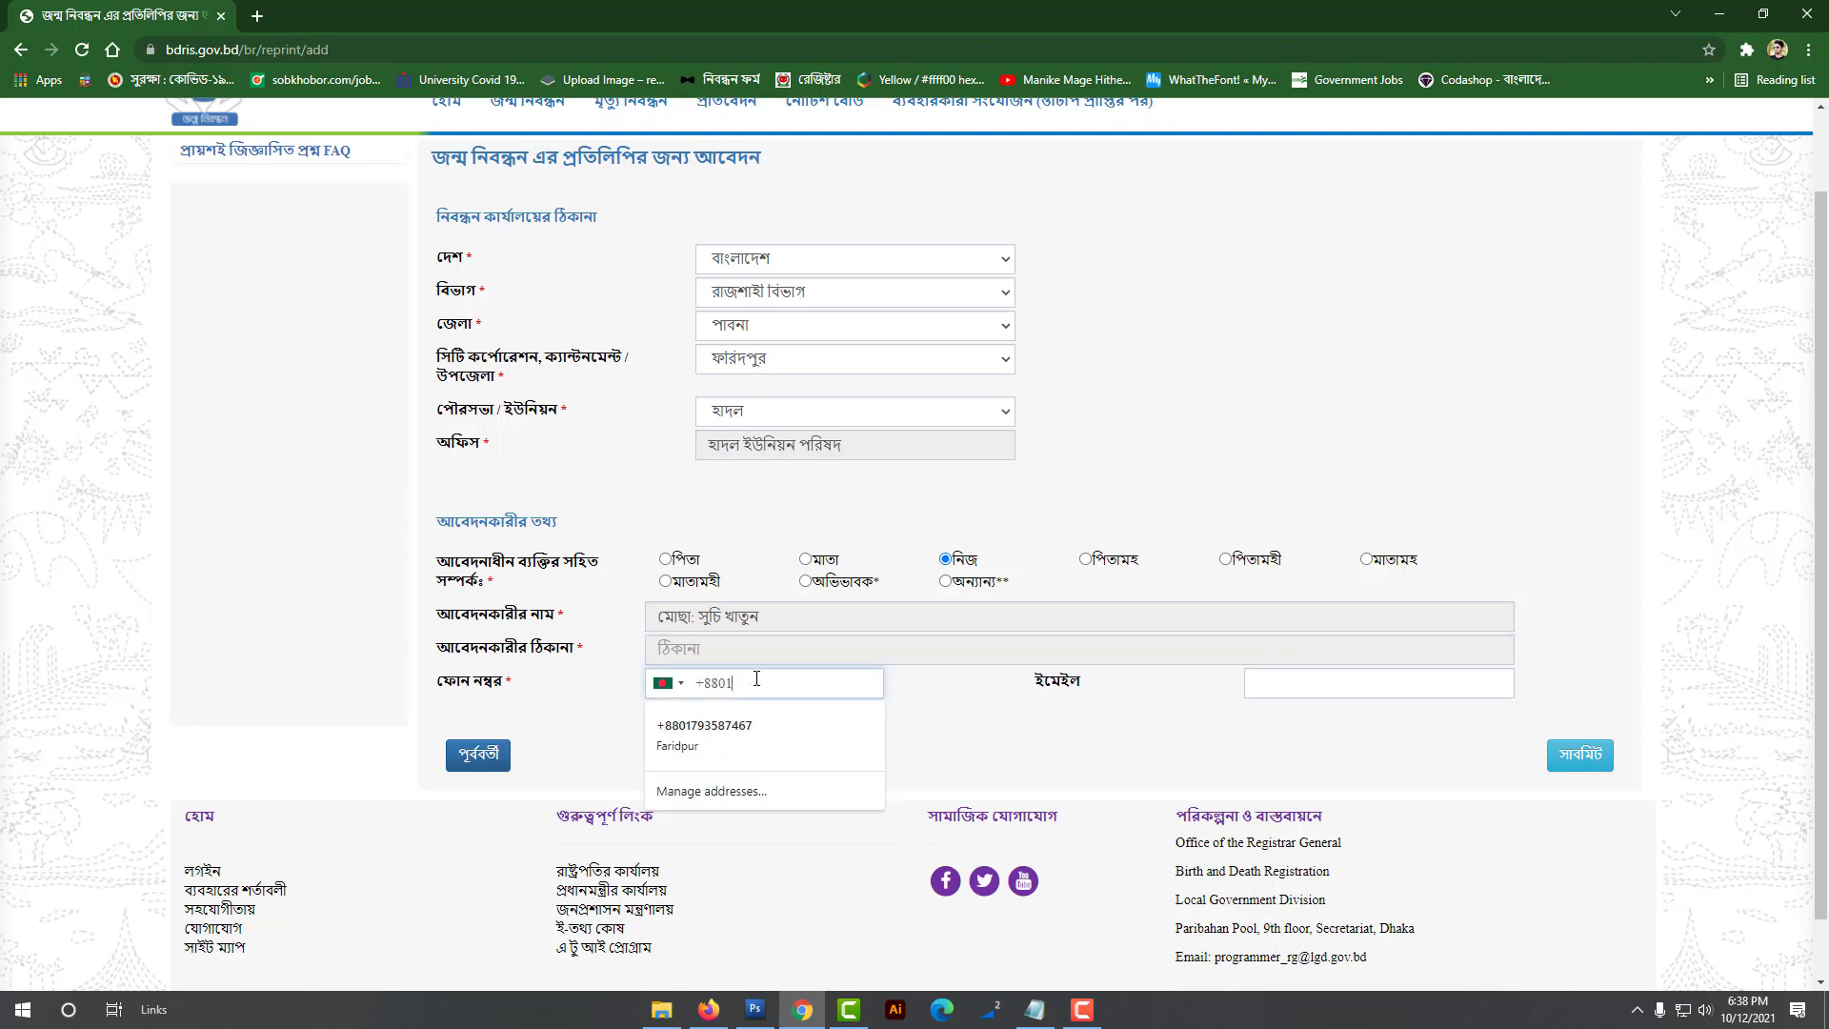
type("8564")
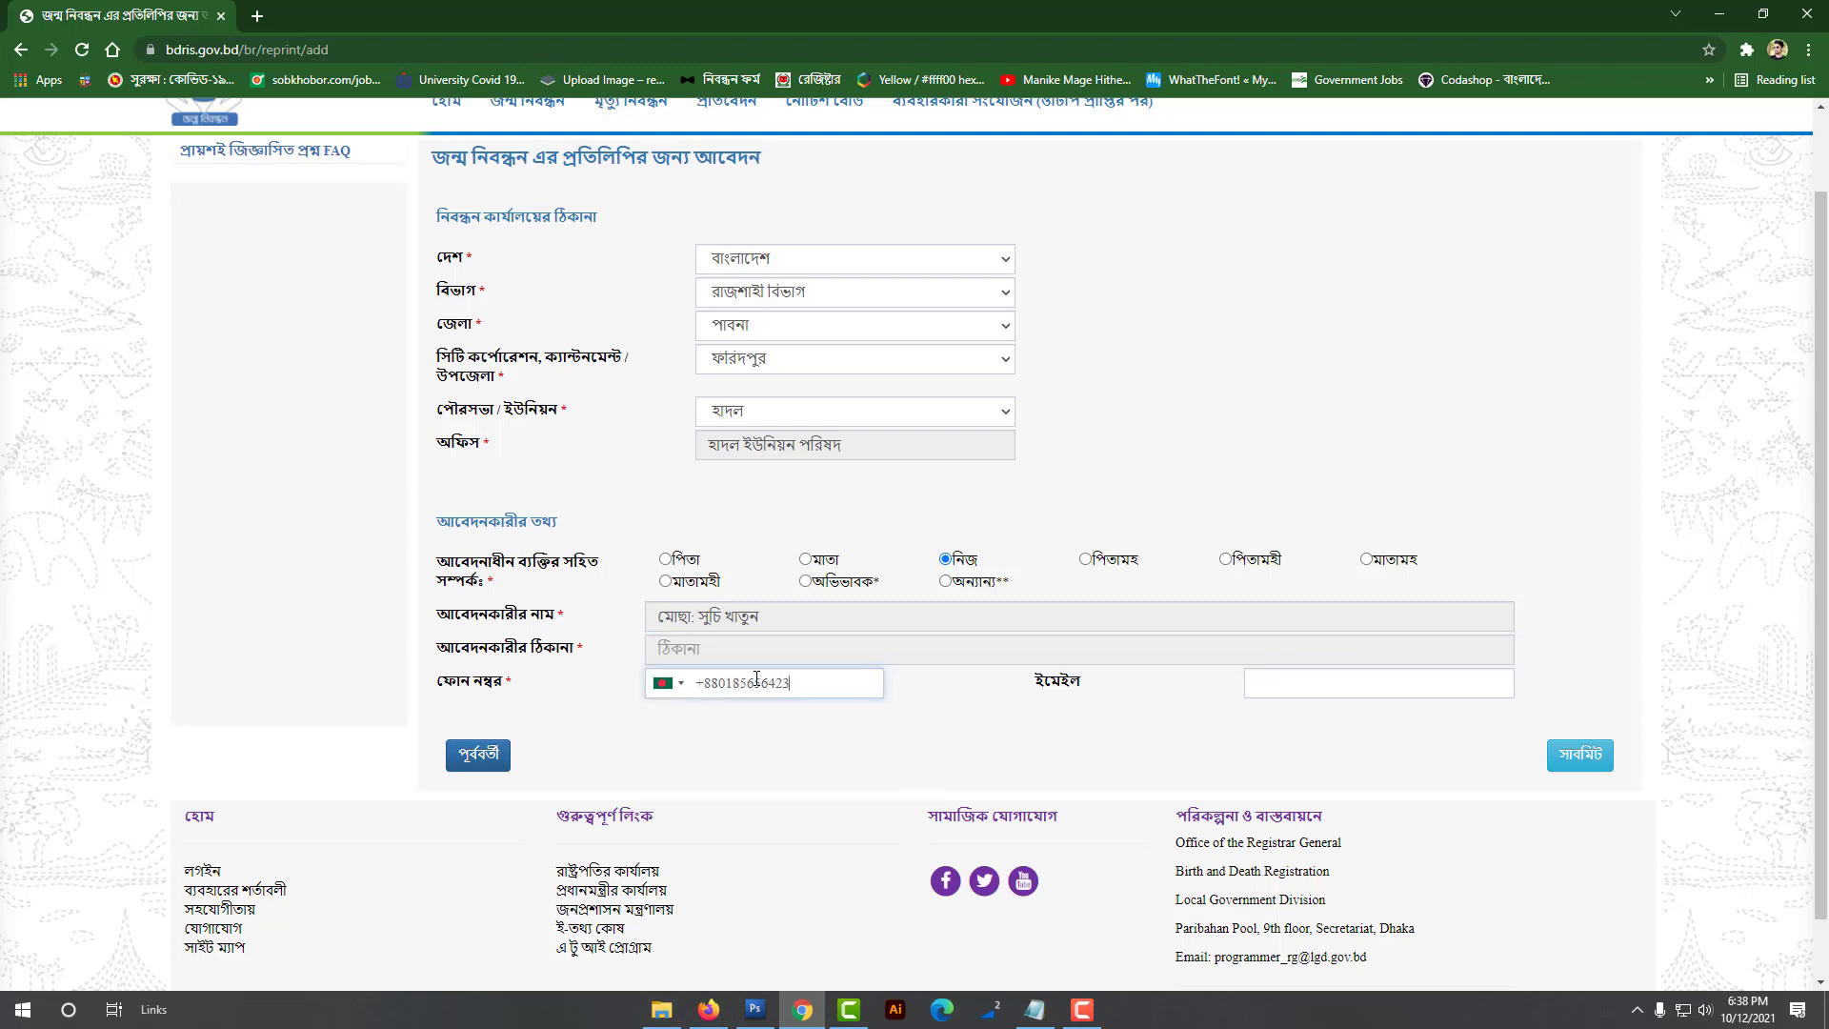
key("F10")
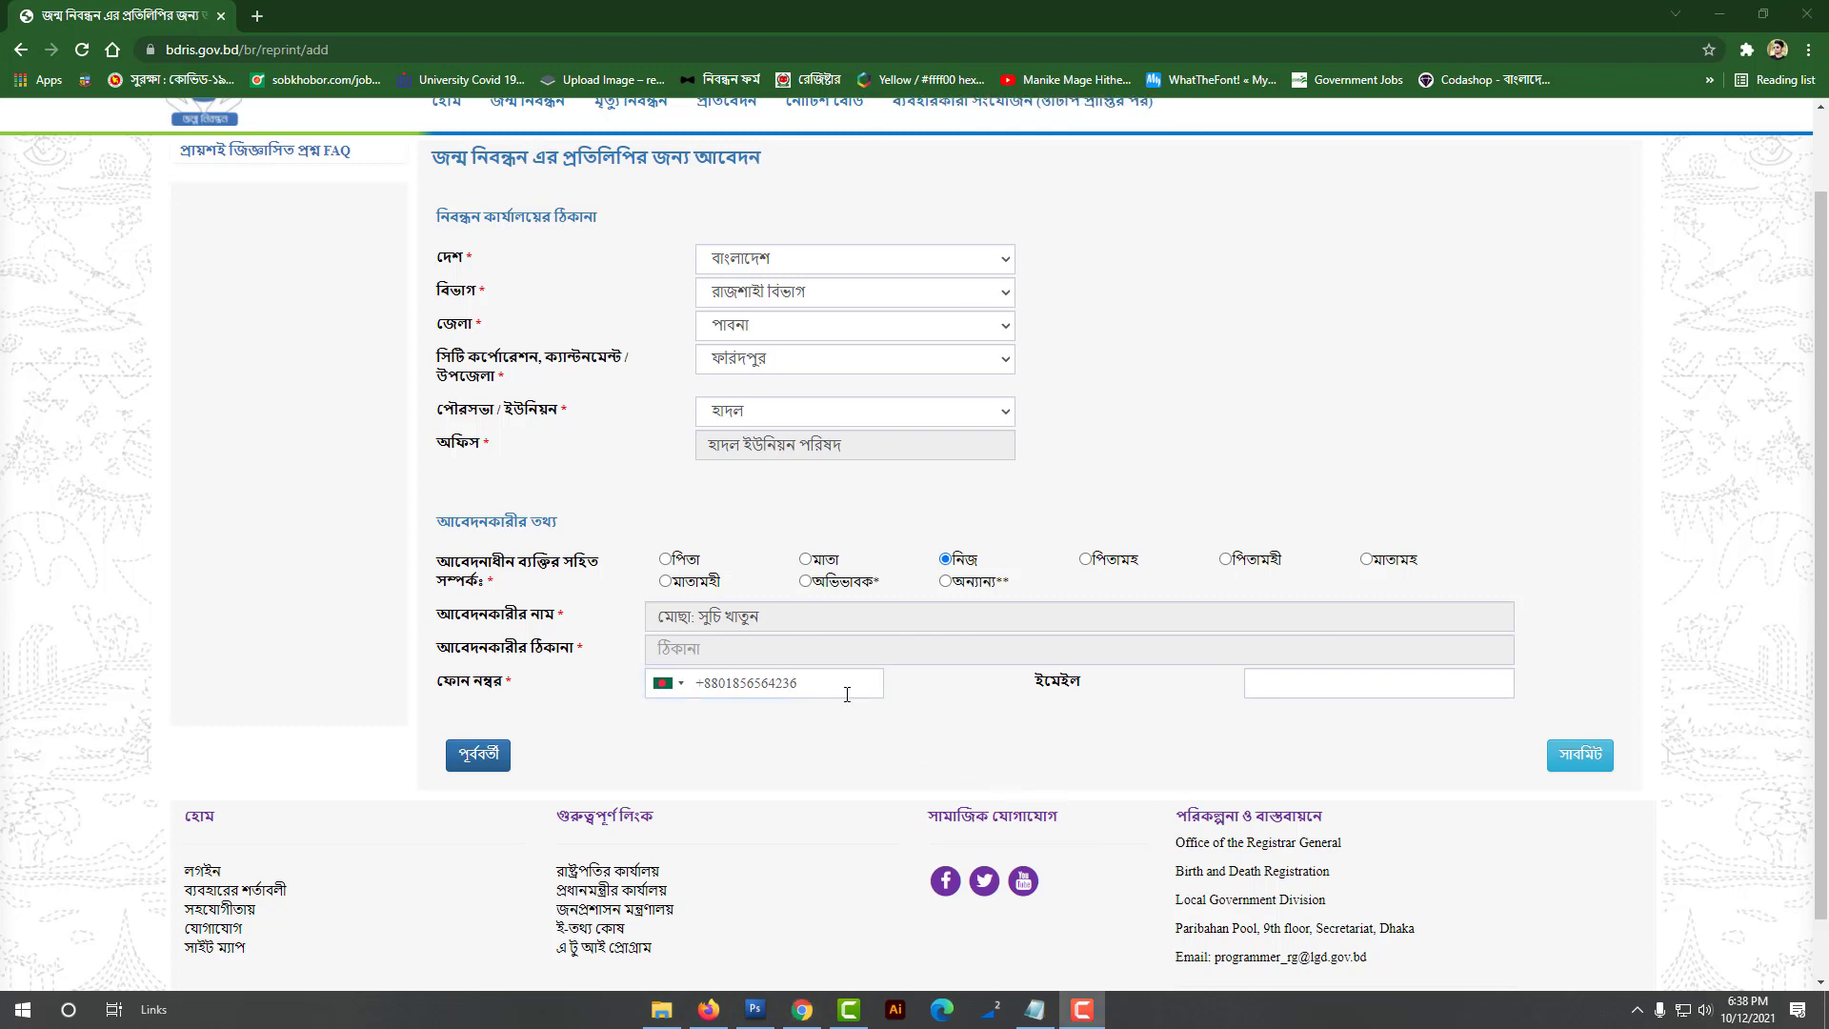
left_click(1582, 755)
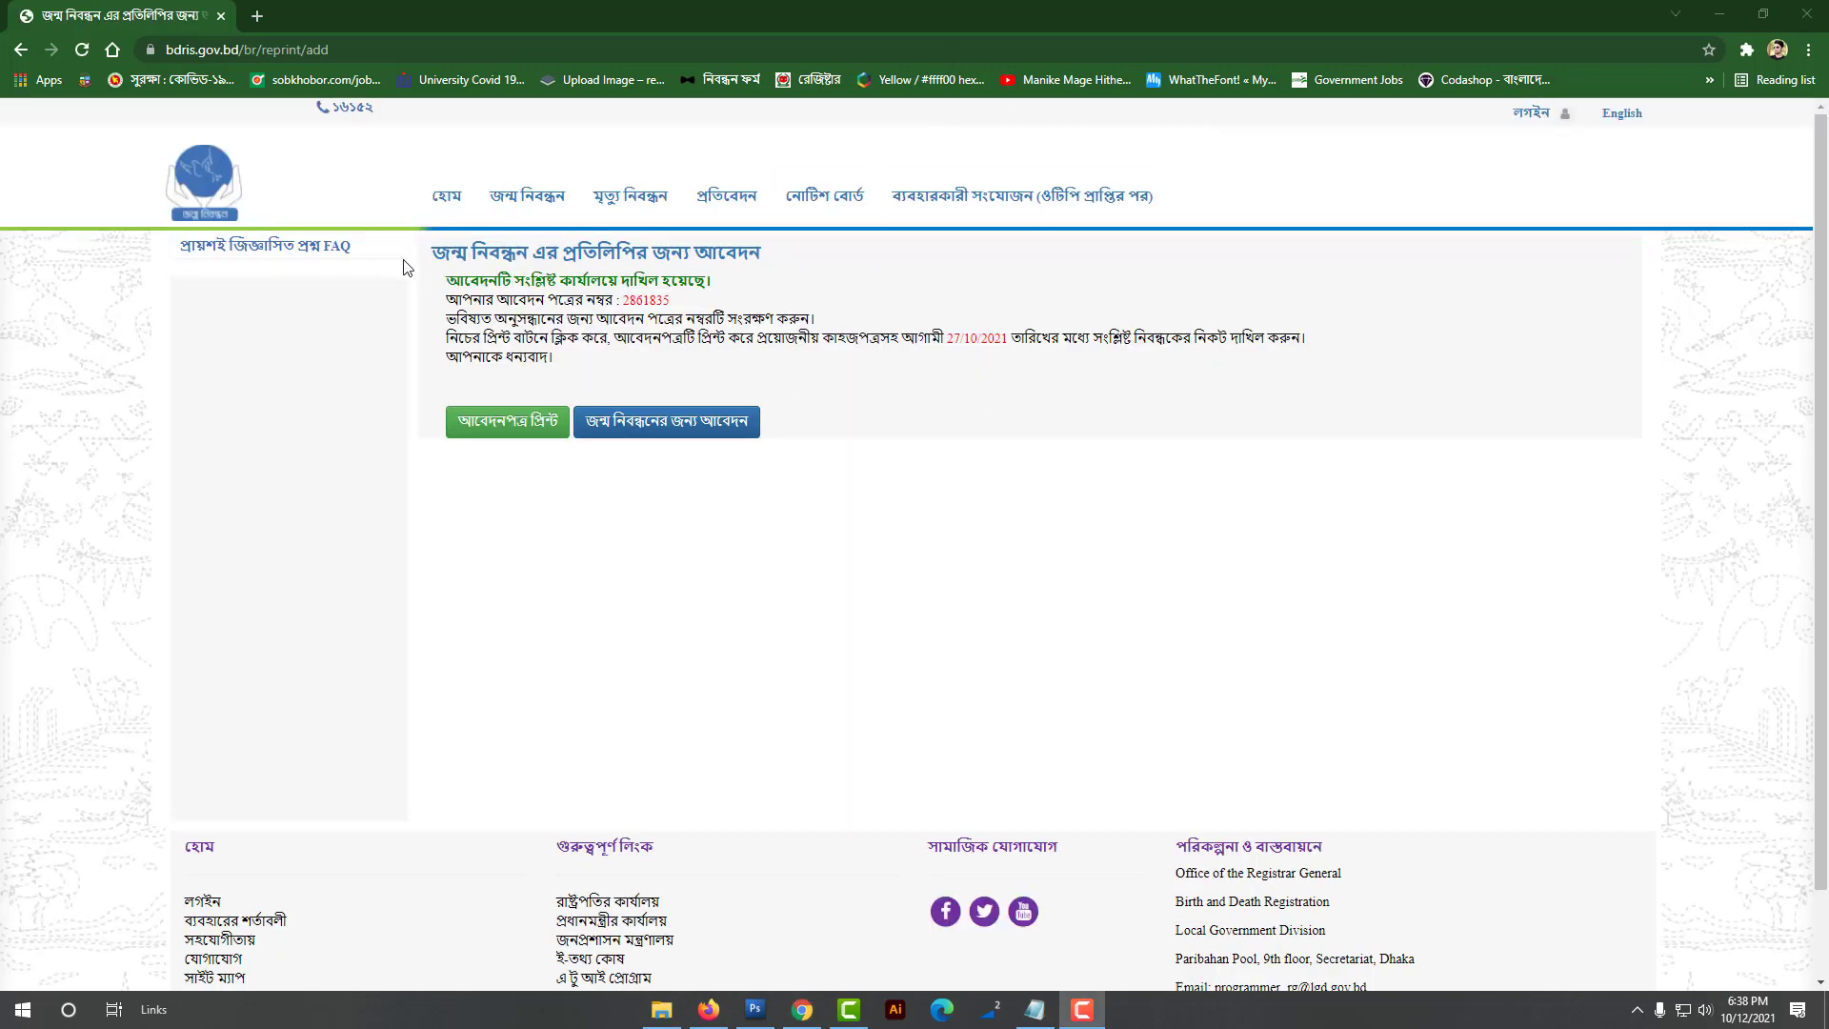
- Read the submission confirmation, including the application number, the advice to keep it and the filing deadline
left_click_drag(432, 265, 748, 262)
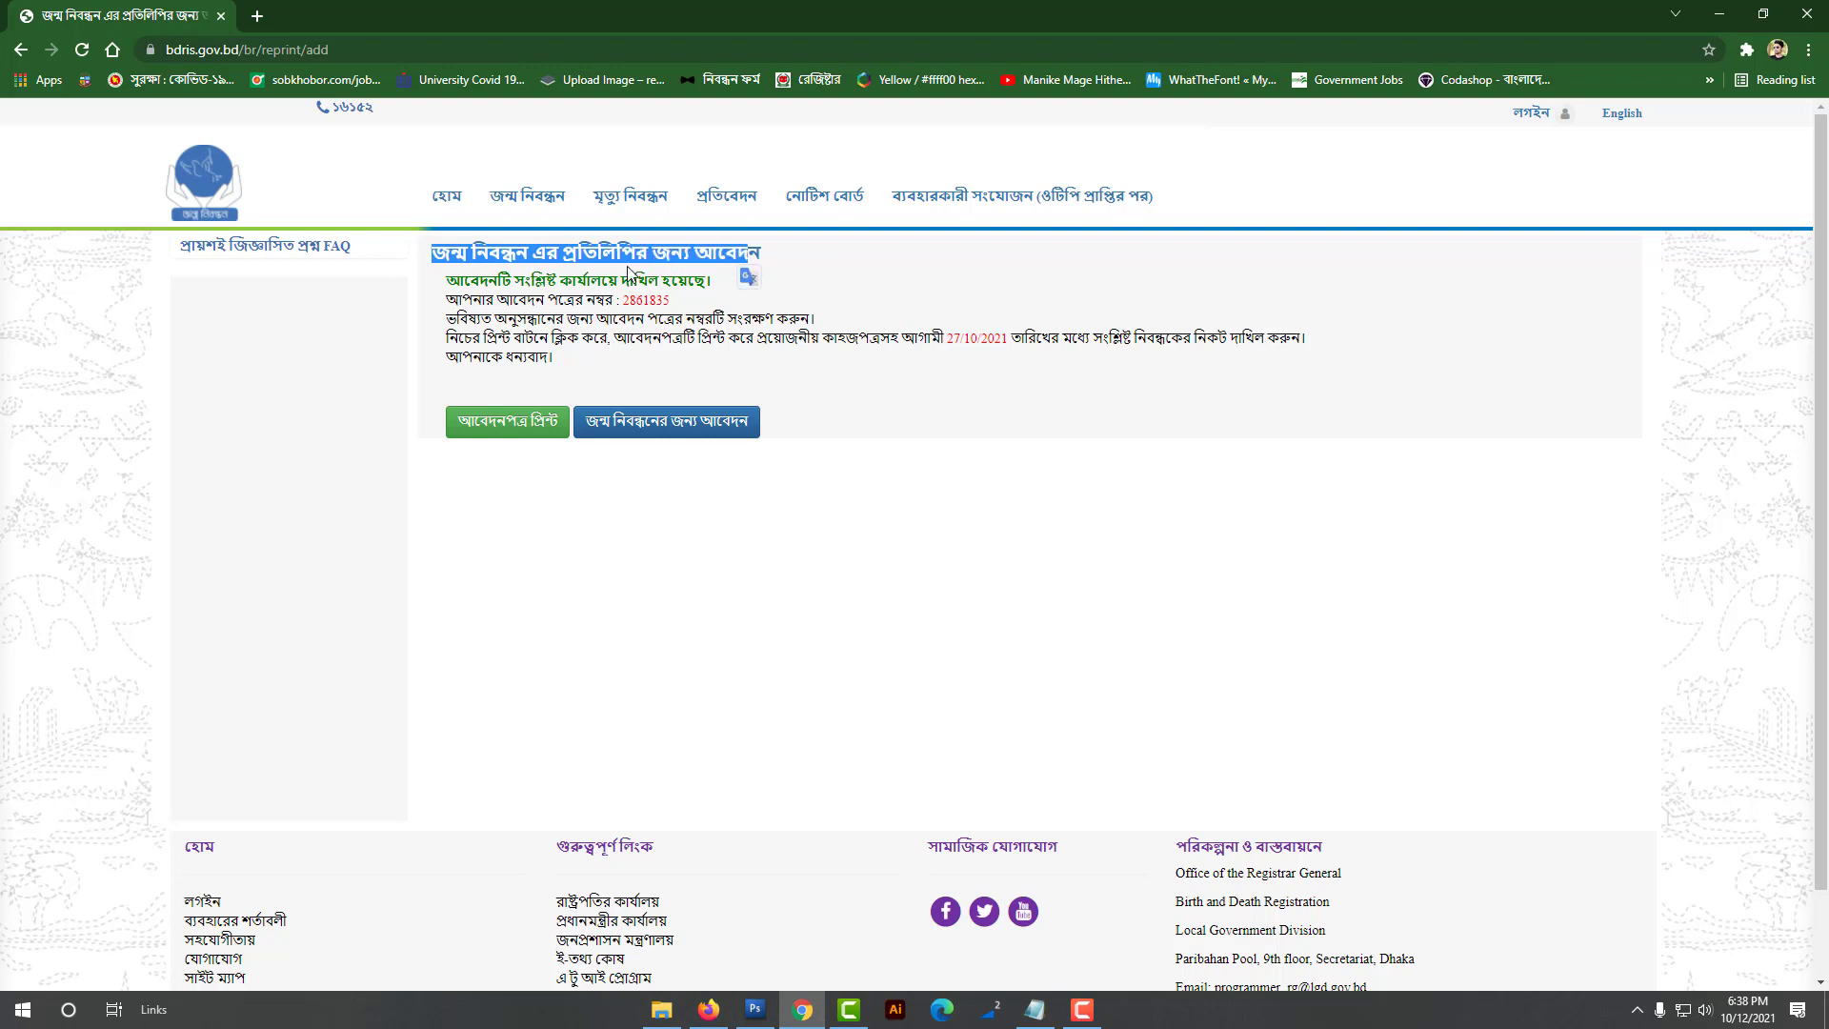
left_click_drag(446, 281, 723, 286)
left_click_drag(459, 302, 670, 303)
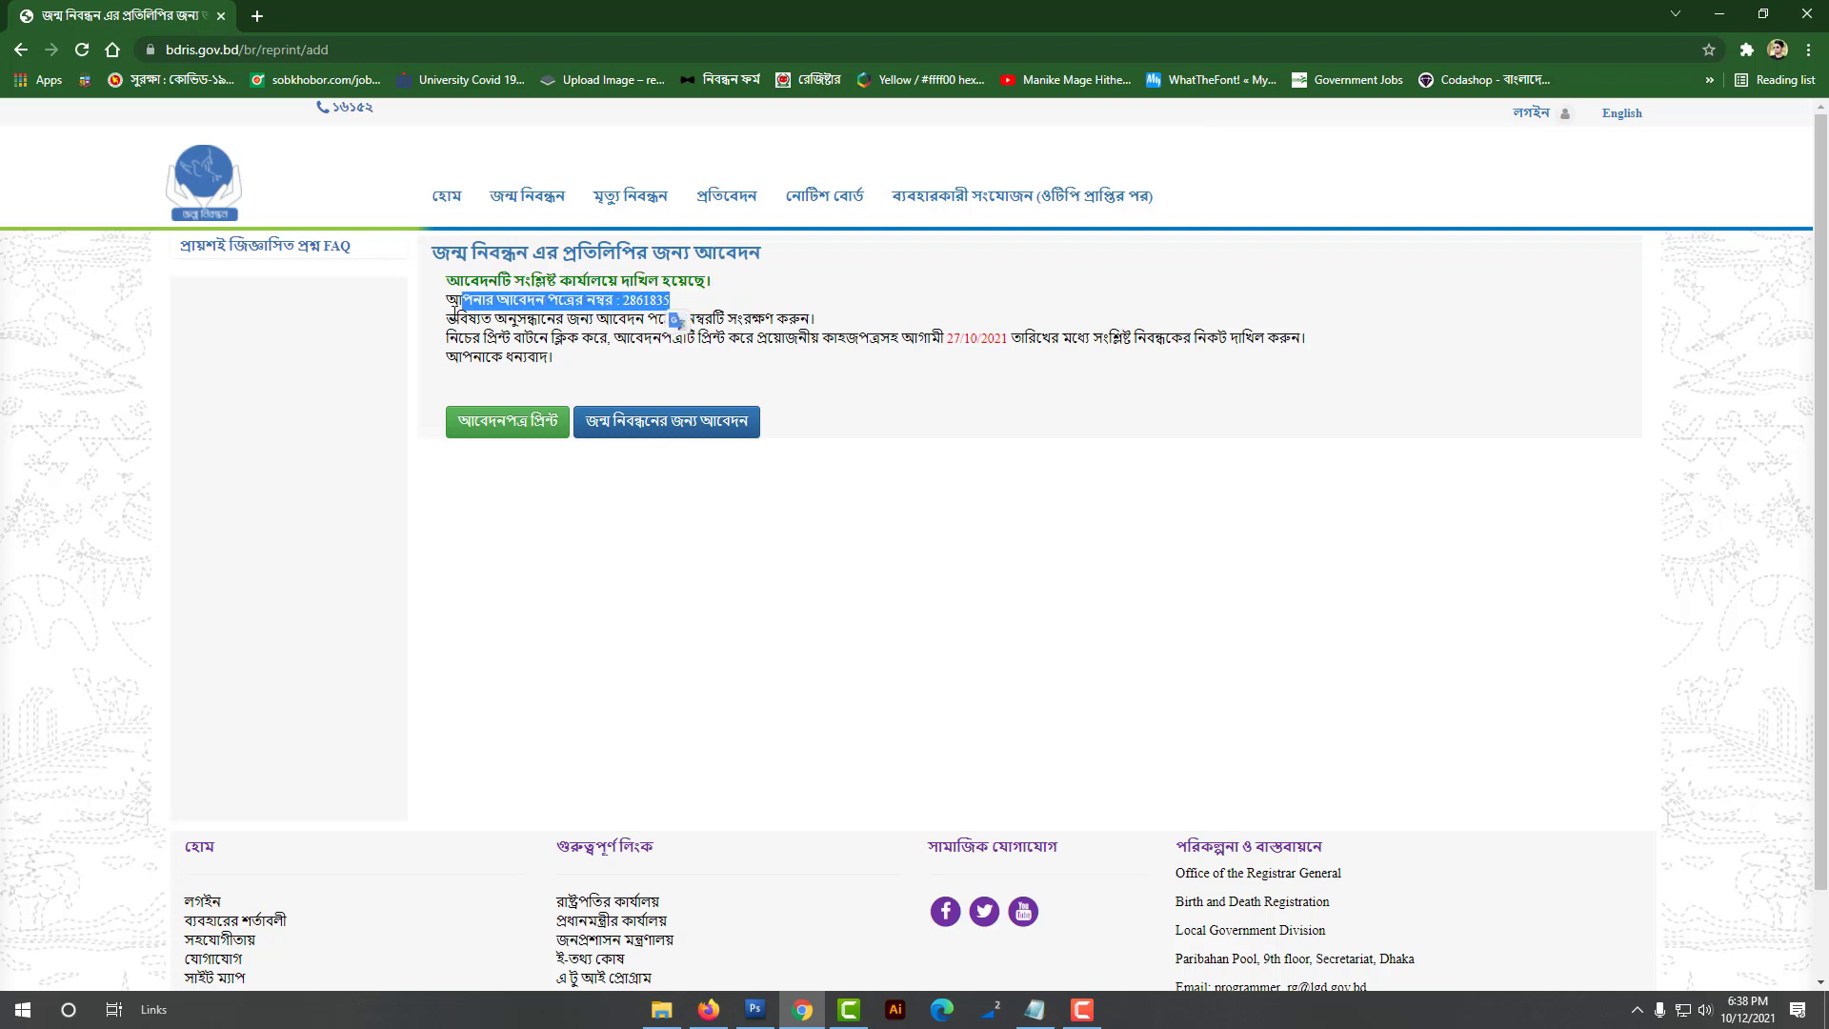
left_click_drag(446, 318, 810, 324)
left_click_drag(448, 339, 1300, 370)
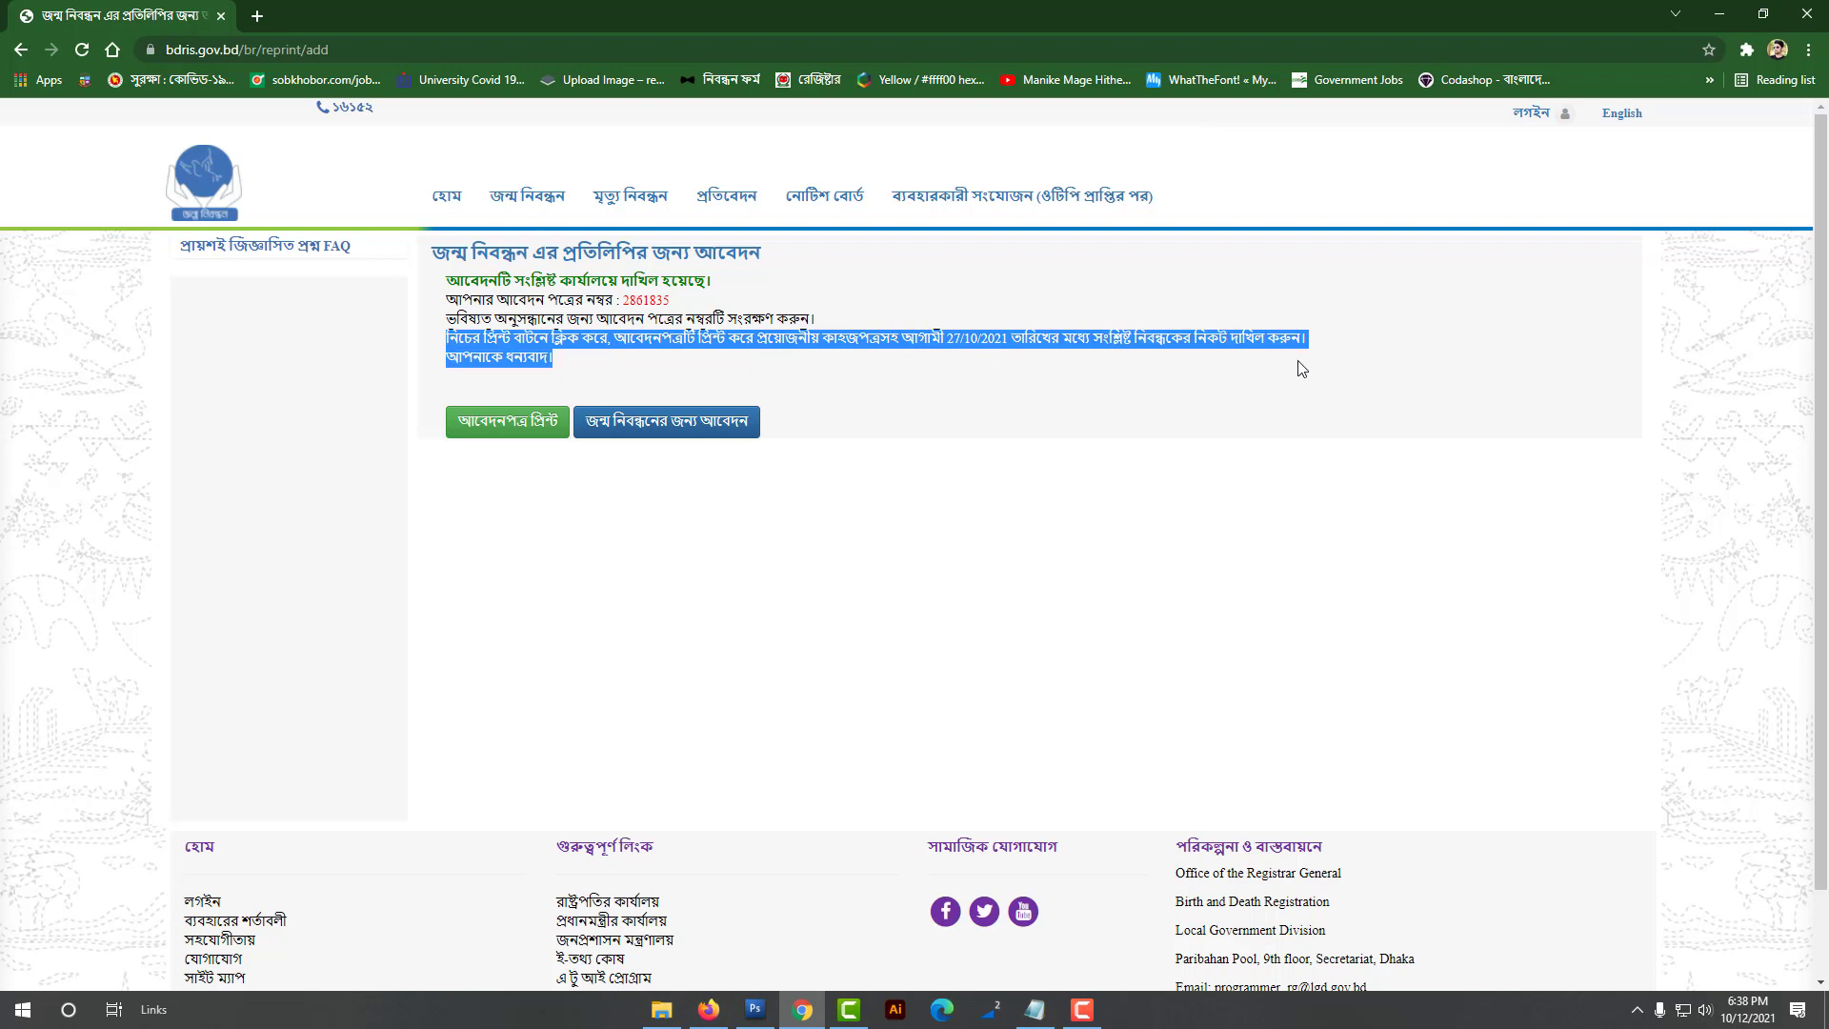
left_click(810, 364)
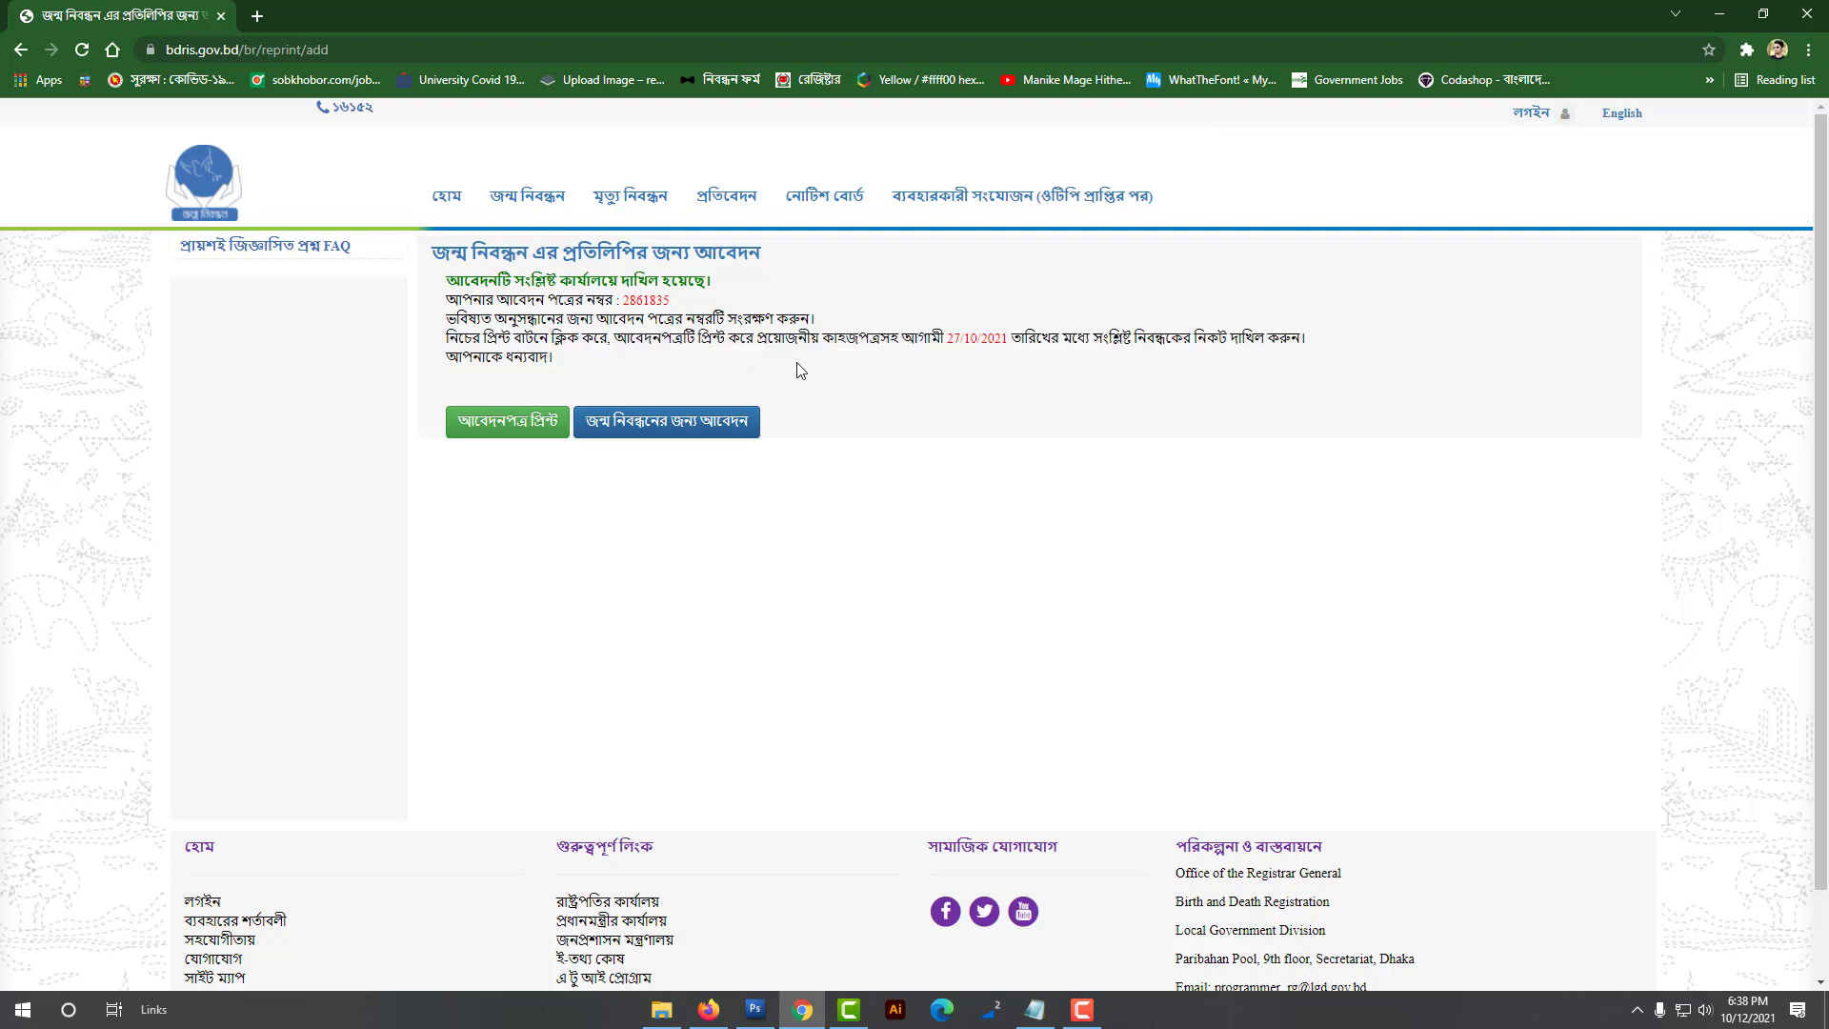
- Preview the printable application form, then cancel printing and minimize the browser window
left_click(463, 422)
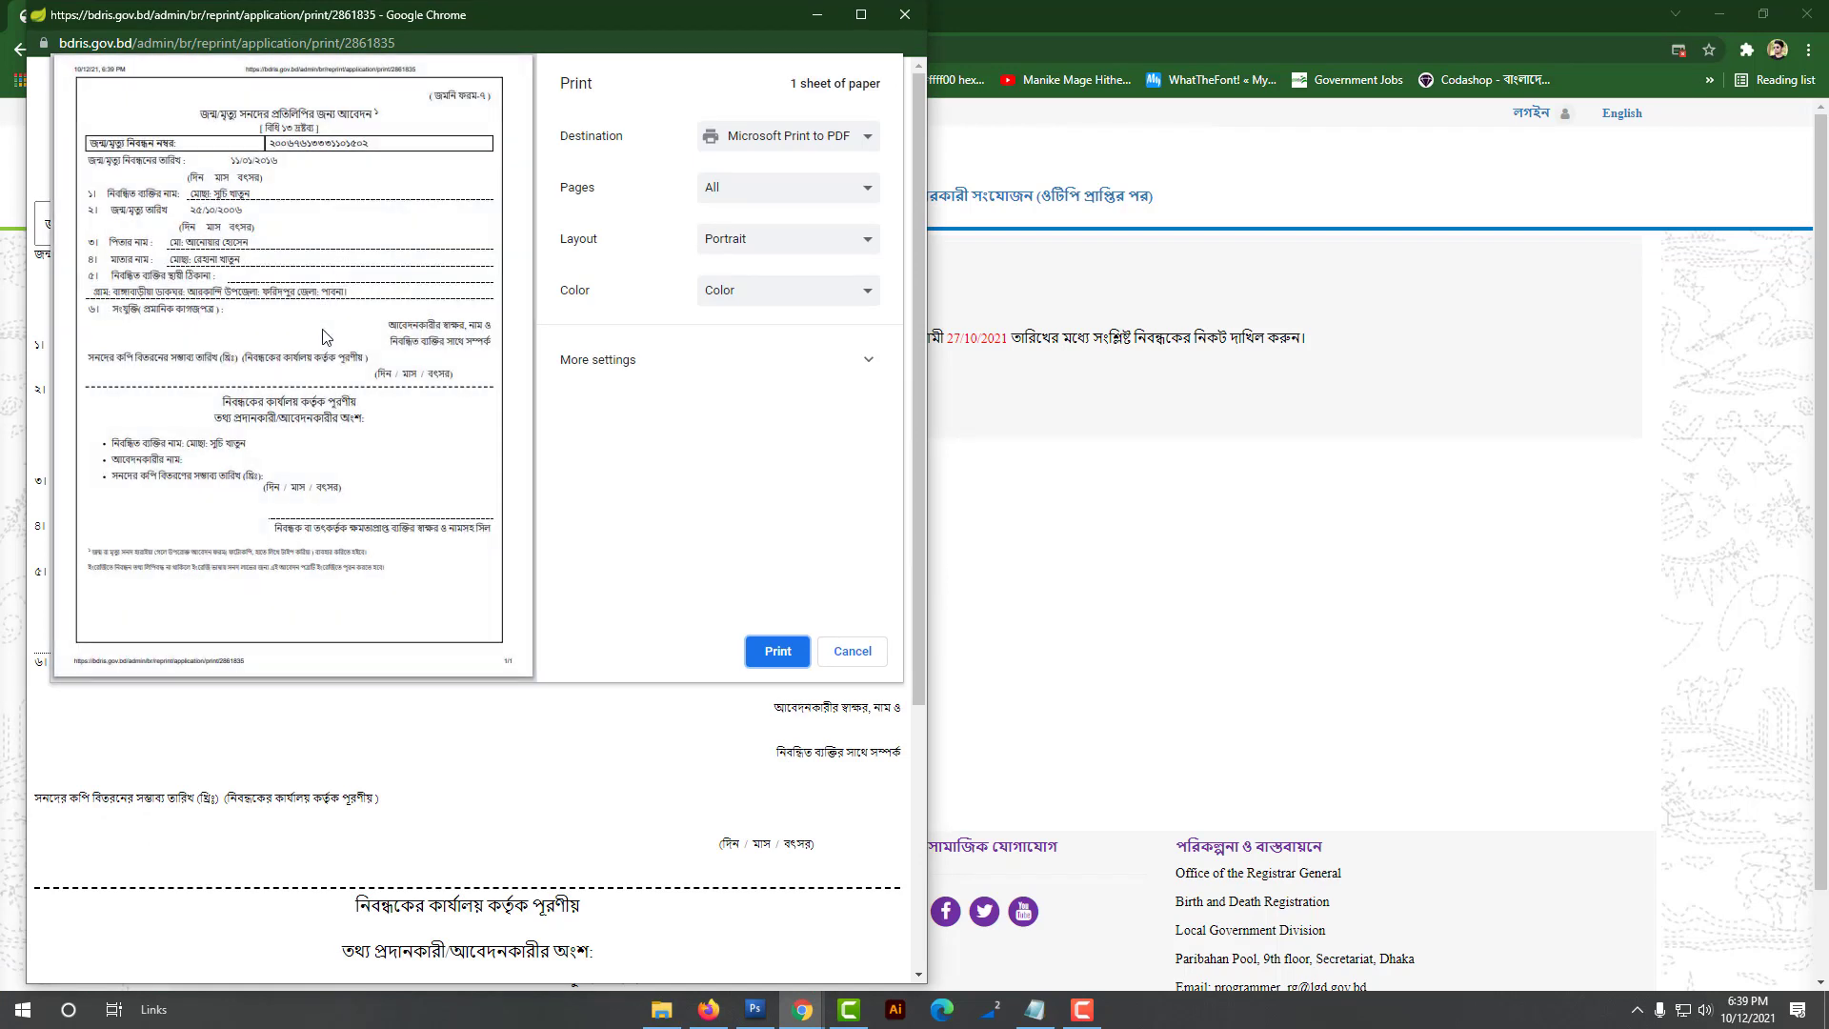
left_click(836, 662)
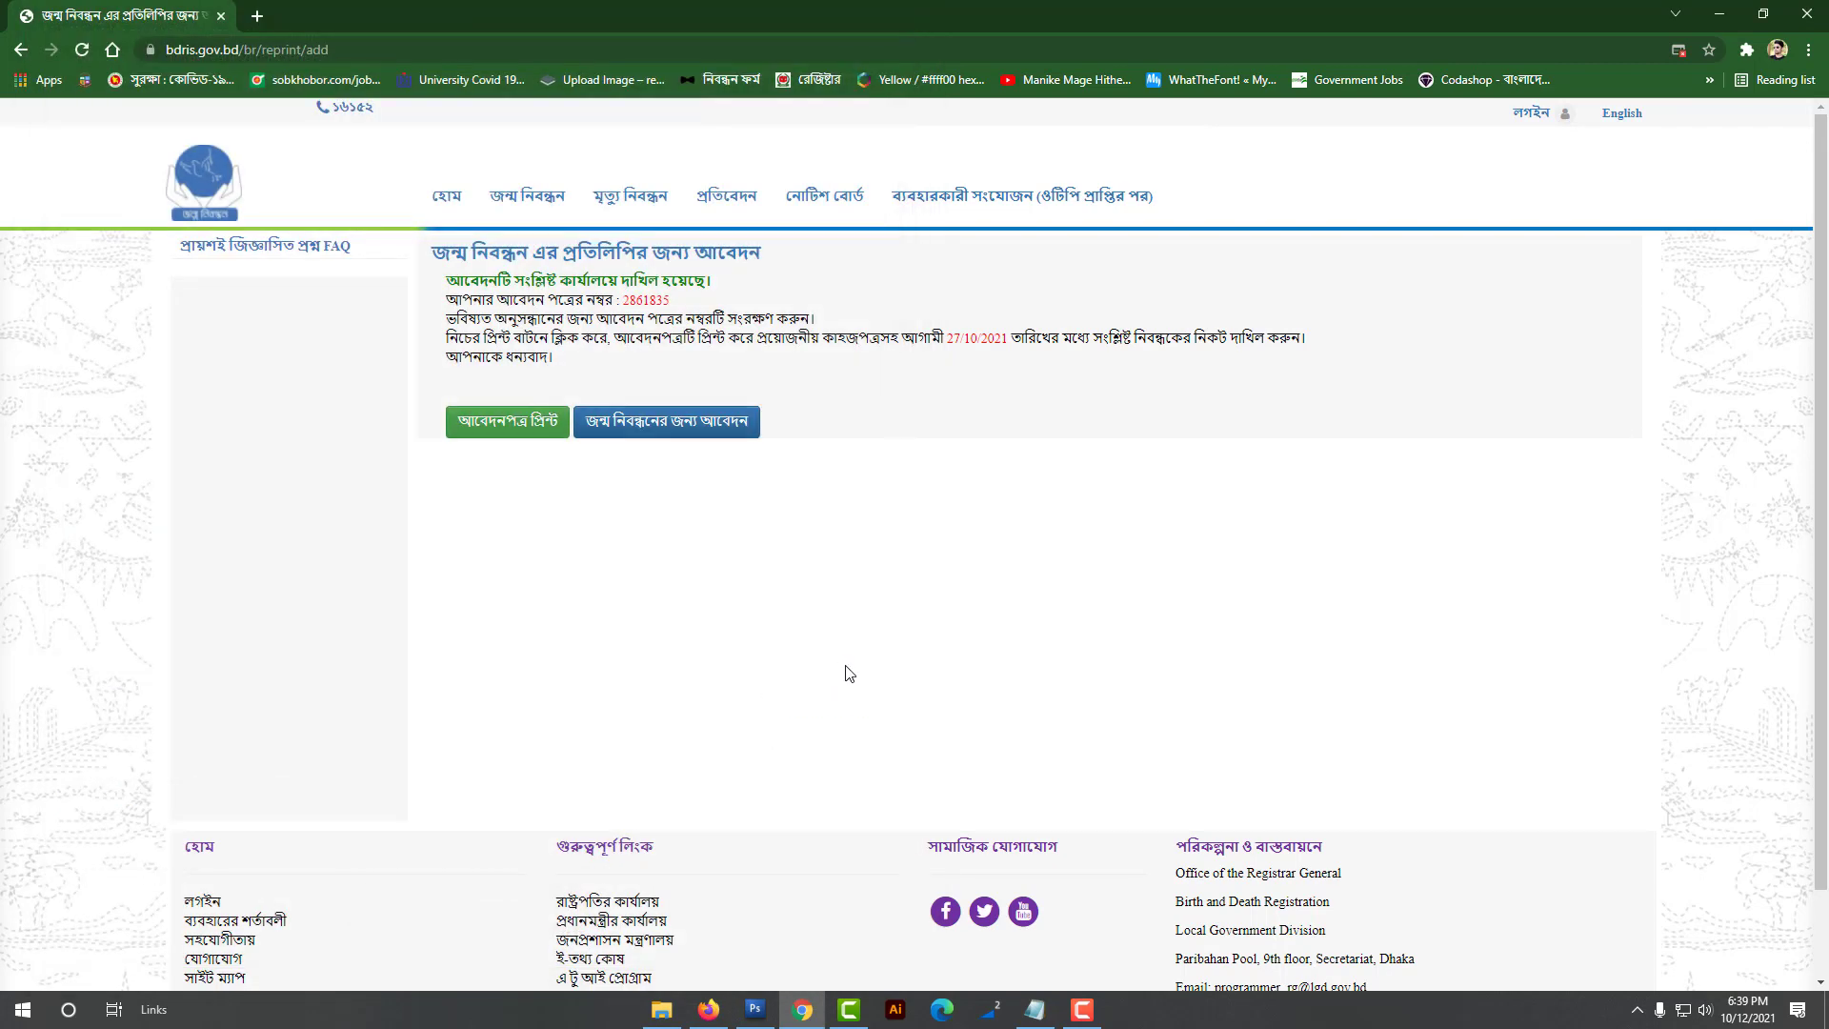
left_click(1721, 13)
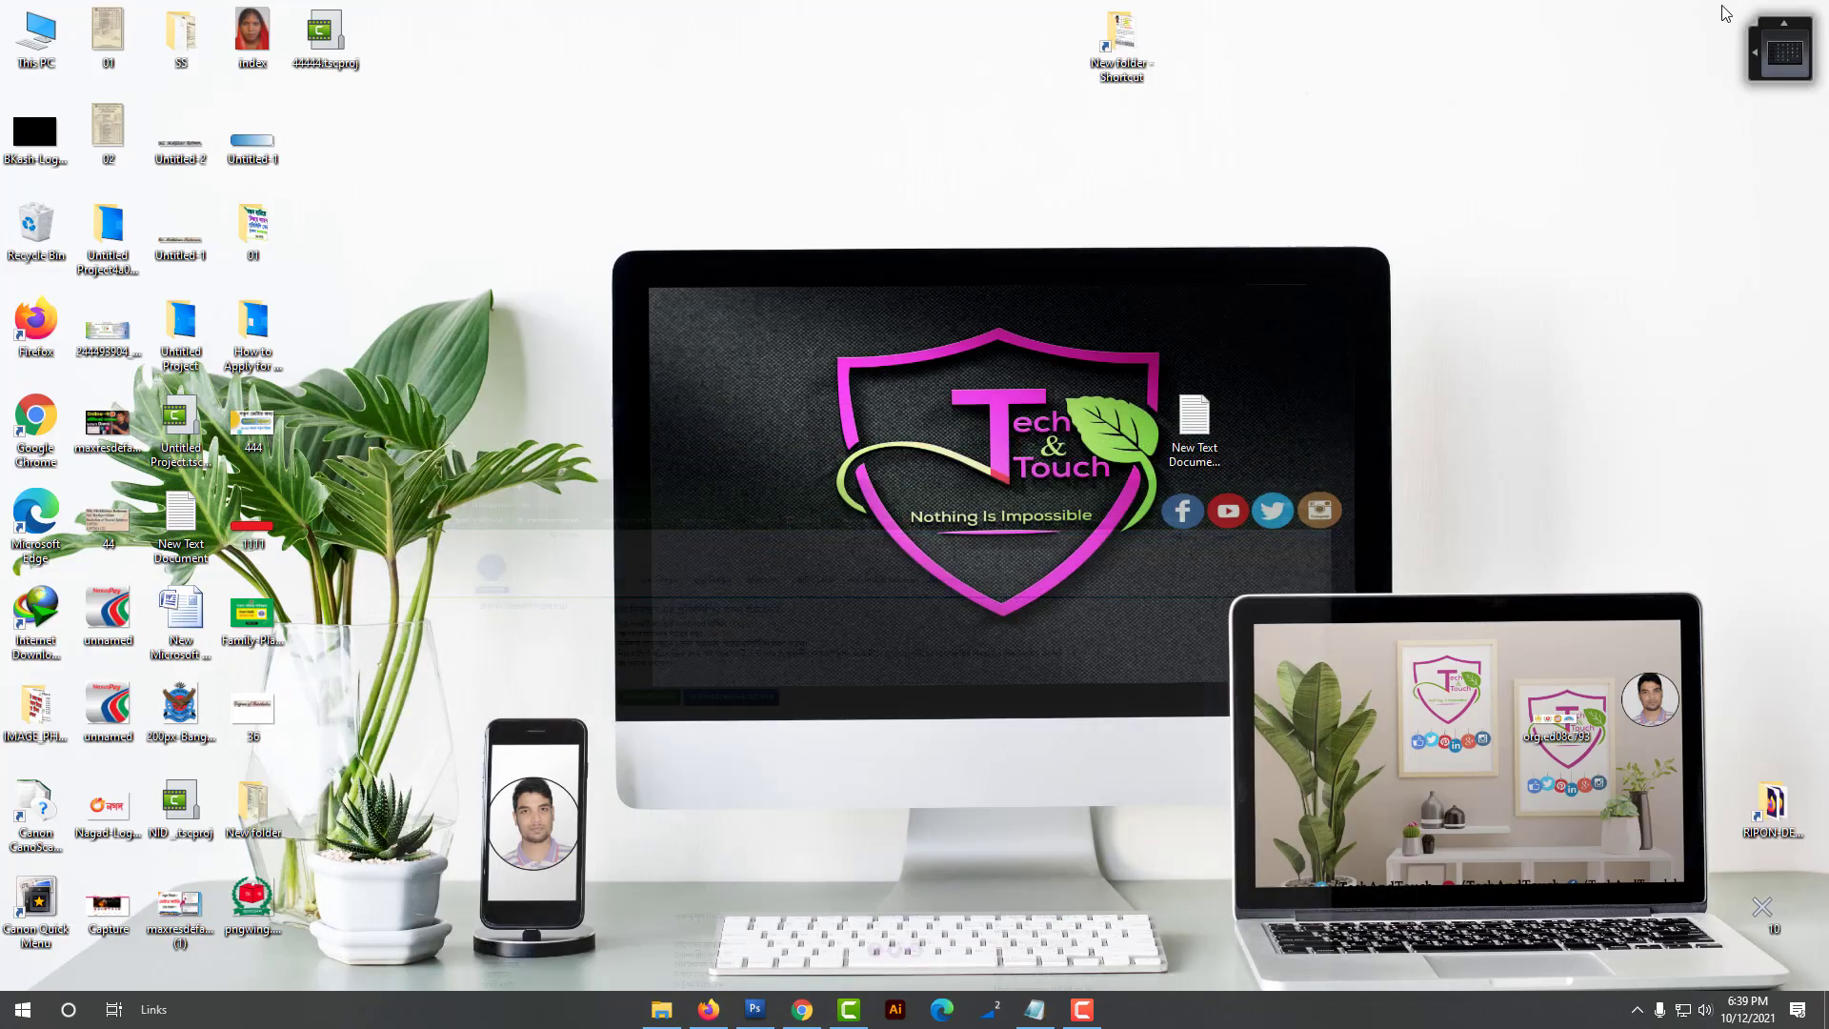
right_click(531, 283)
left_click(560, 332)
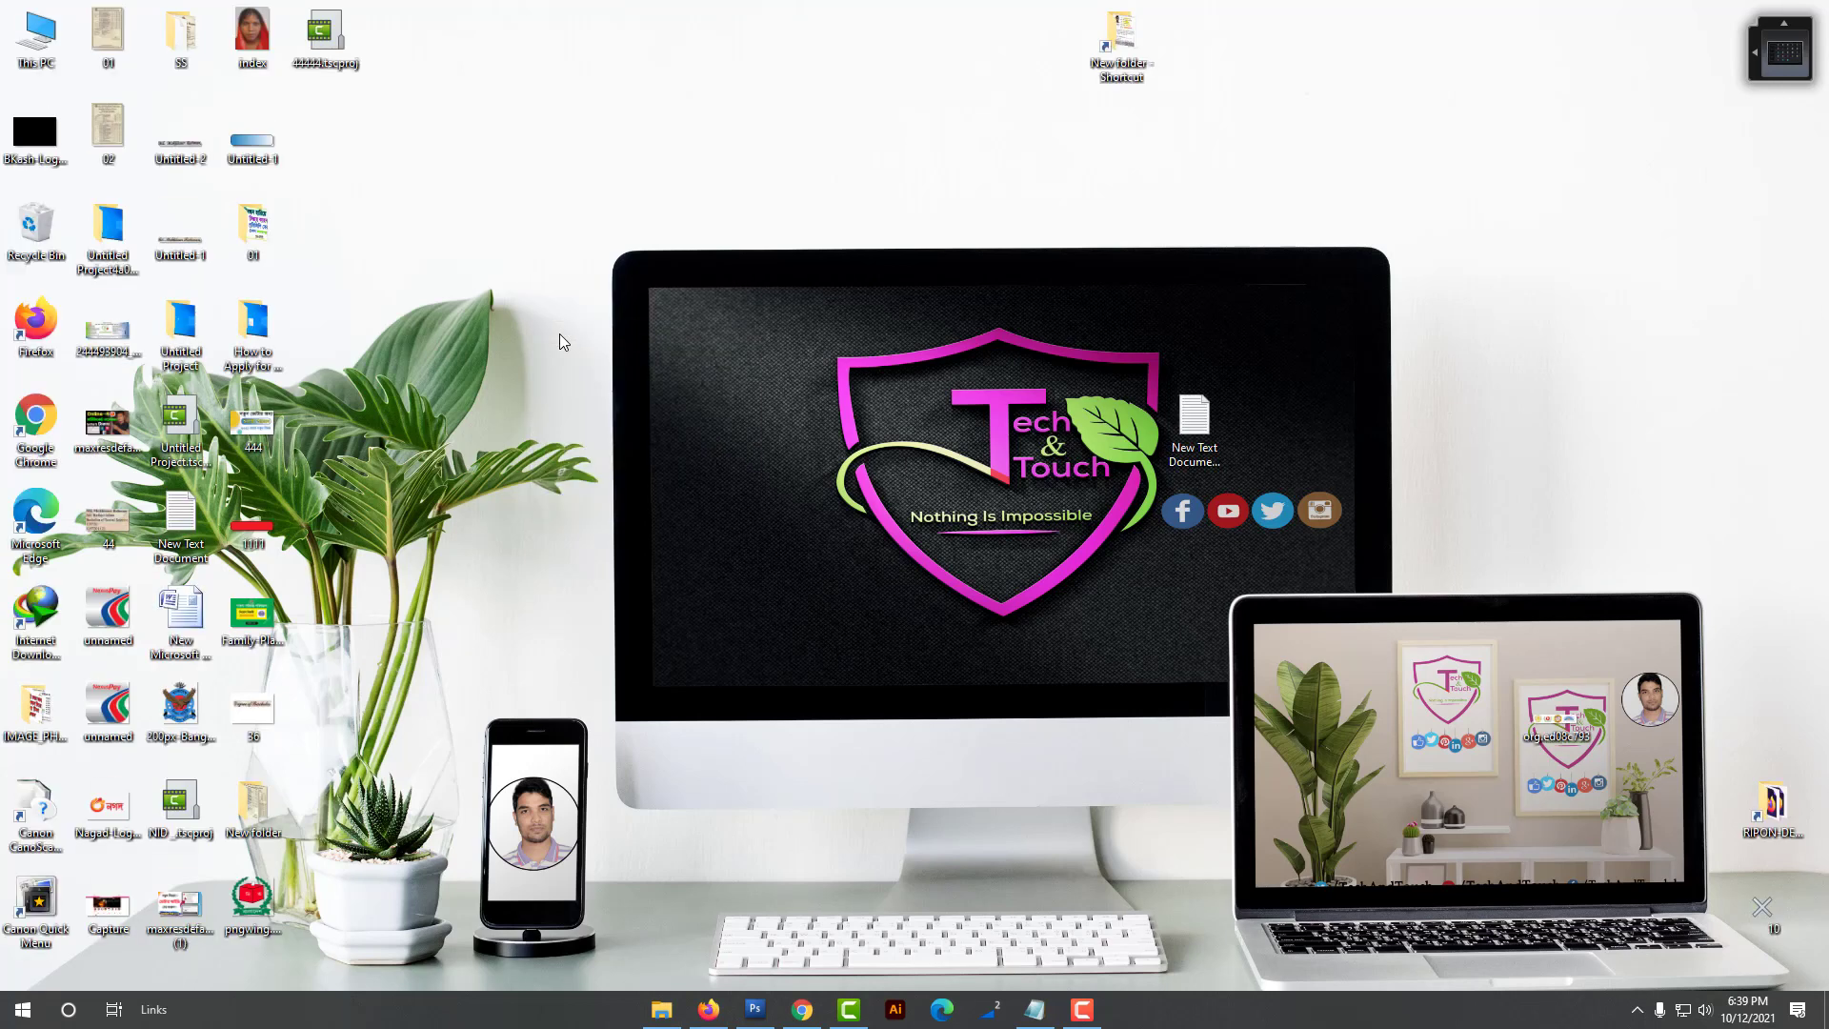
right_click(560, 334)
left_click(585, 397)
right_click(585, 386)
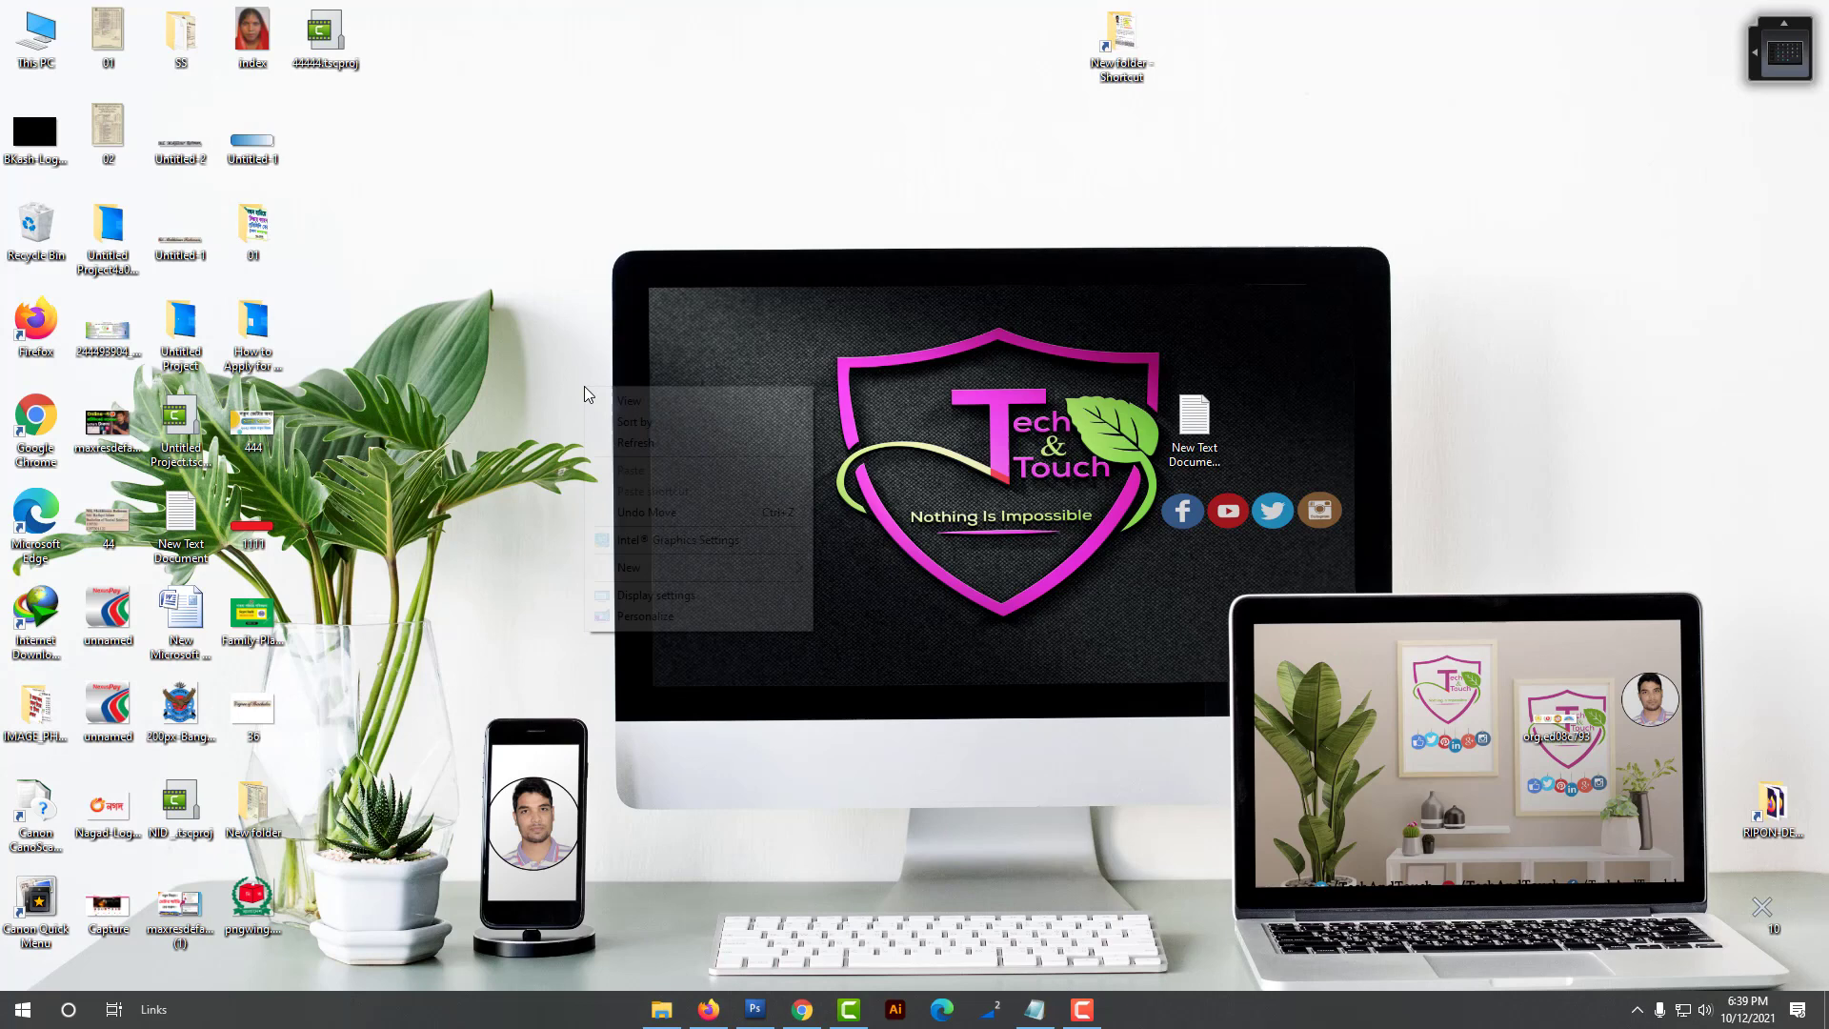
left_click(615, 443)
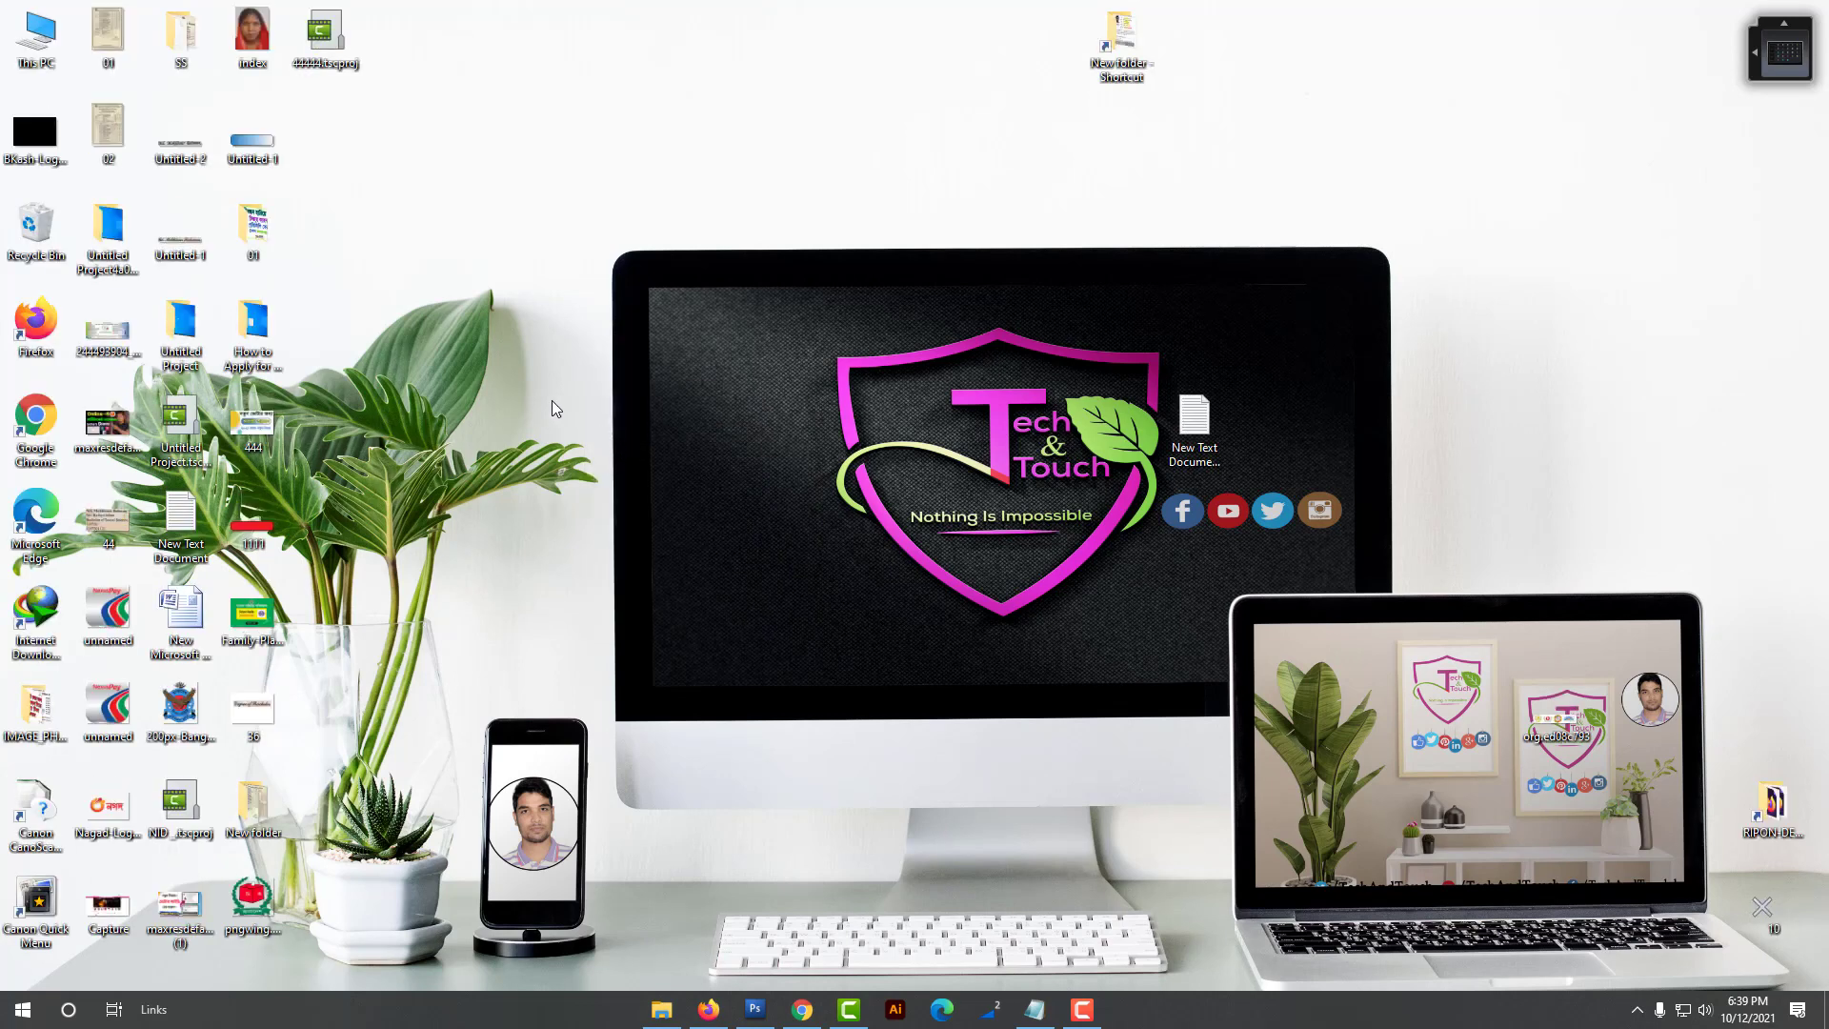
right_click(552, 400)
left_click(578, 457)
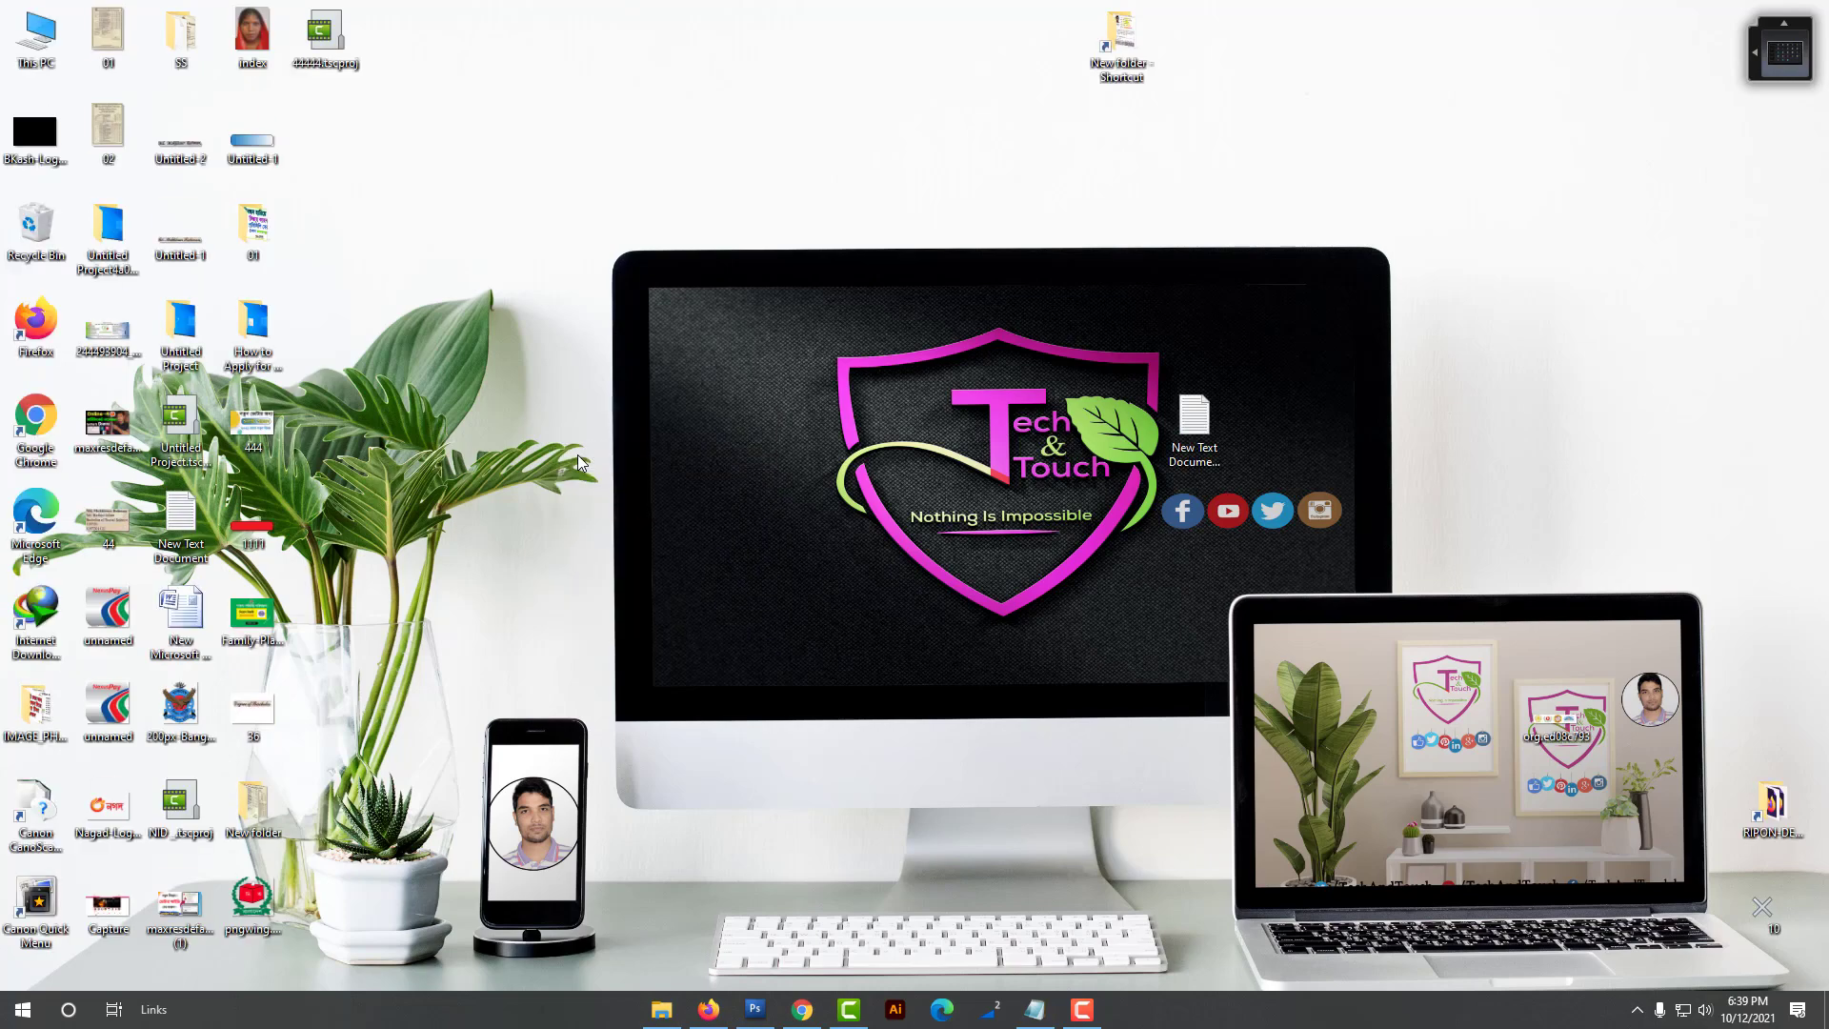